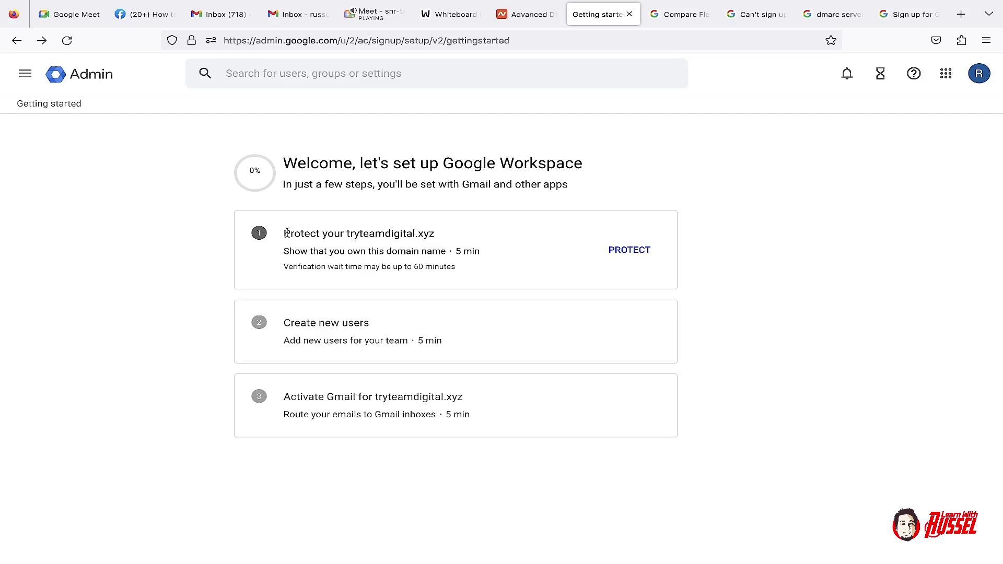
Step: Examine the domain protection task for tryteamdigital.xyz, including its ownership requirement and verification wait time
{"action": "left_click_drag", "start_coordinate": [282, 235], "coordinate": [355, 234]}
{"action": "left_click", "coordinate": [395, 226]}
{"action": "triple_click", "coordinate": [442, 230]}
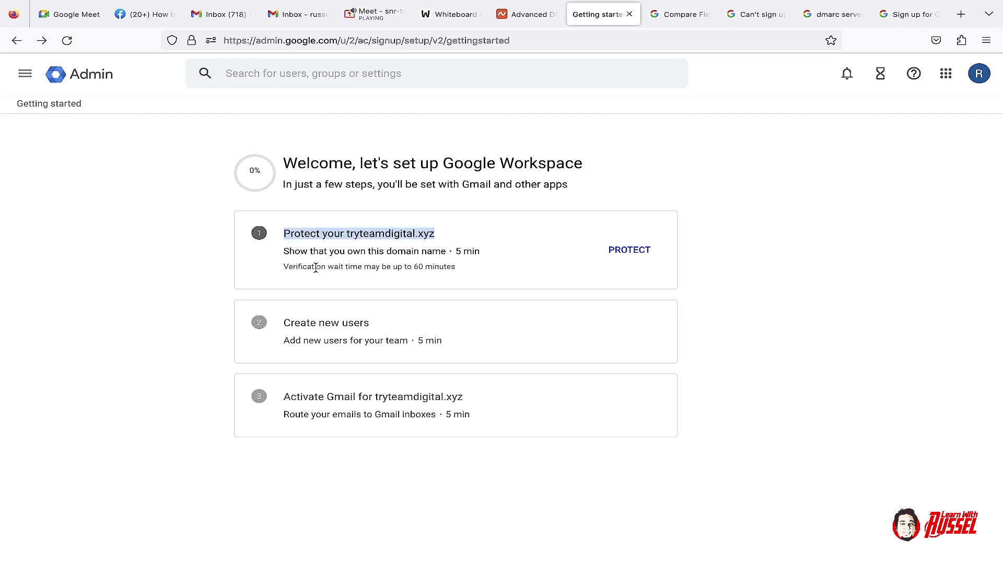
{"action": "left_click", "coordinate": [210, 284]}
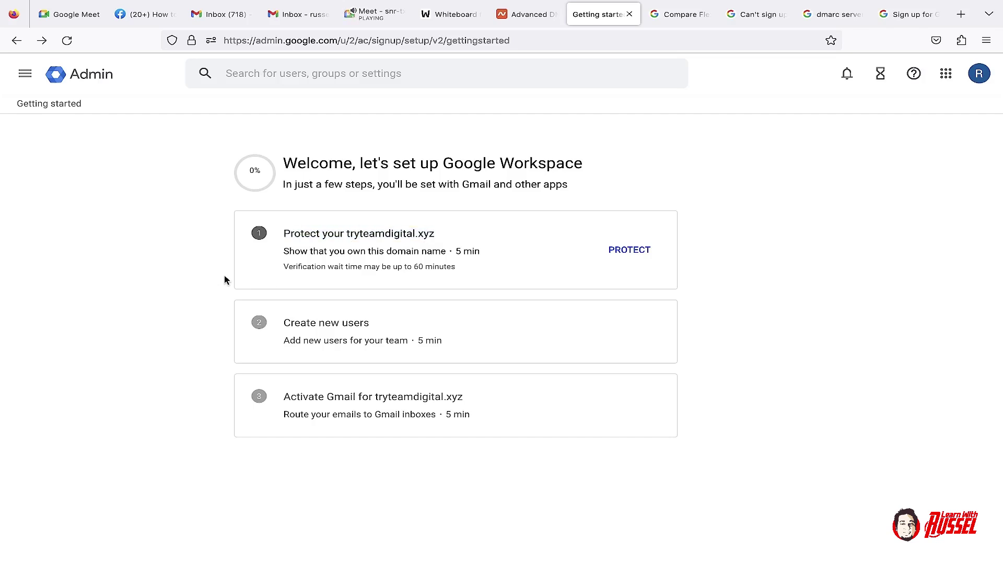
{"action": "left_click_drag", "start_coordinate": [284, 268], "coordinate": [469, 247]}
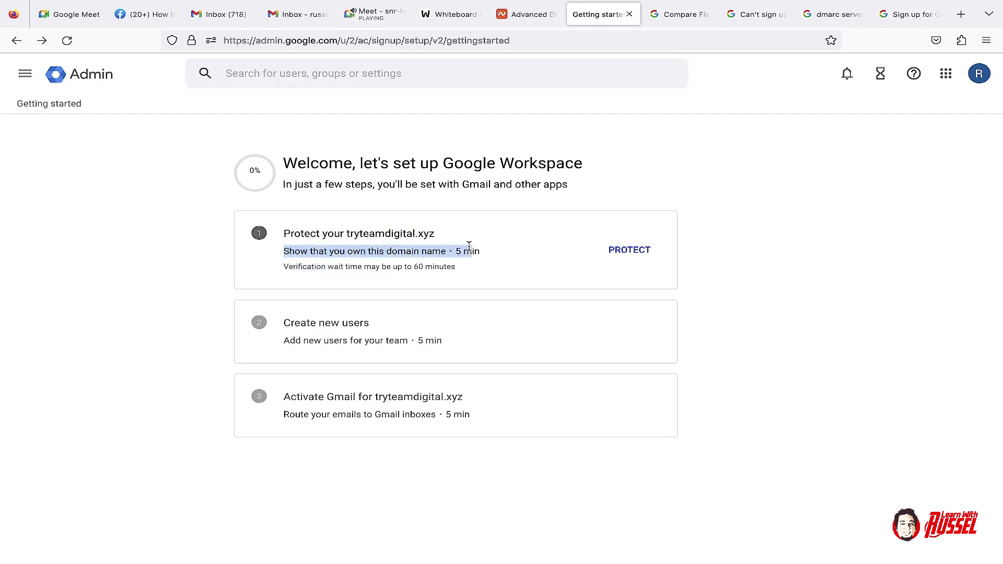
{"action": "left_click", "coordinate": [172, 307]}
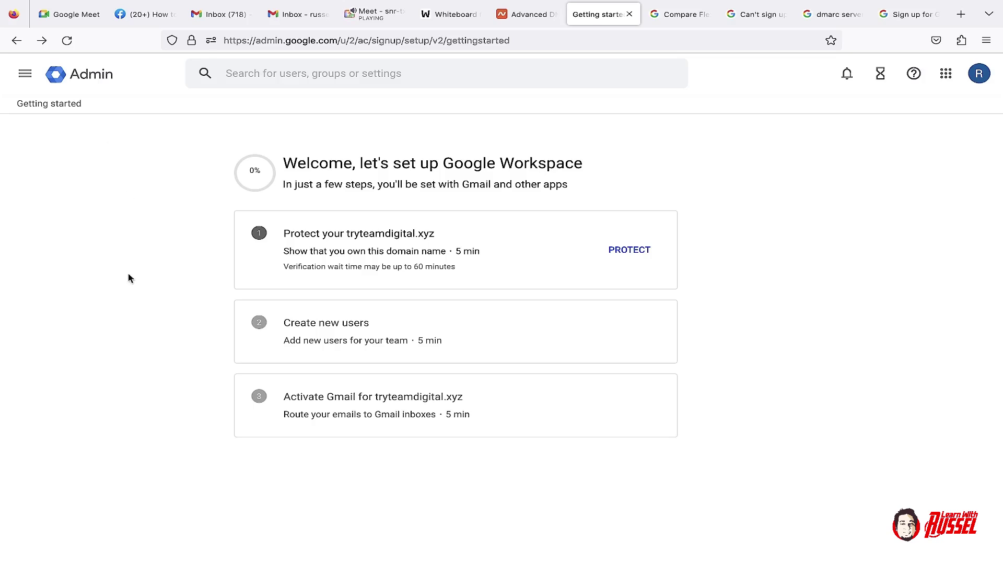
Step: Switch to the Google Meet call, admit the waiting participant, and return to the Google Admin setup page
{"action": "left_click", "coordinate": [519, 7]}
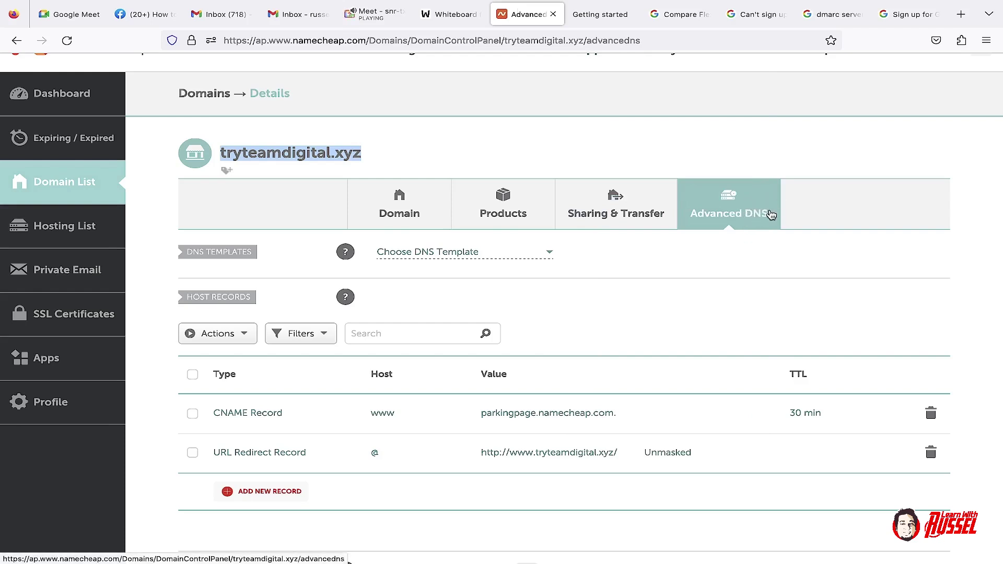
{"action": "left_click", "coordinate": [372, 14]}
{"action": "left_click", "coordinate": [634, 126]}
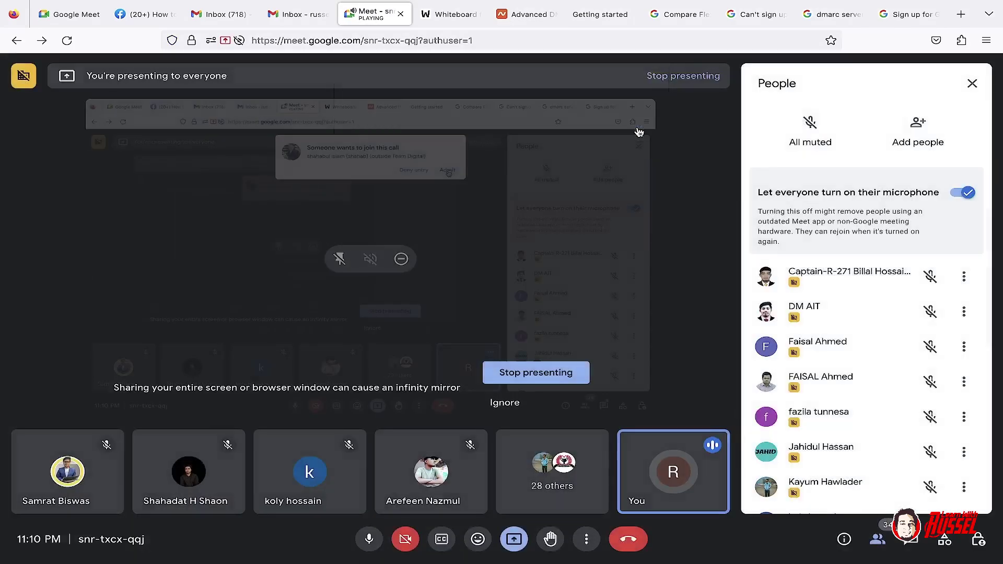
{"action": "left_click", "coordinate": [594, 14]}
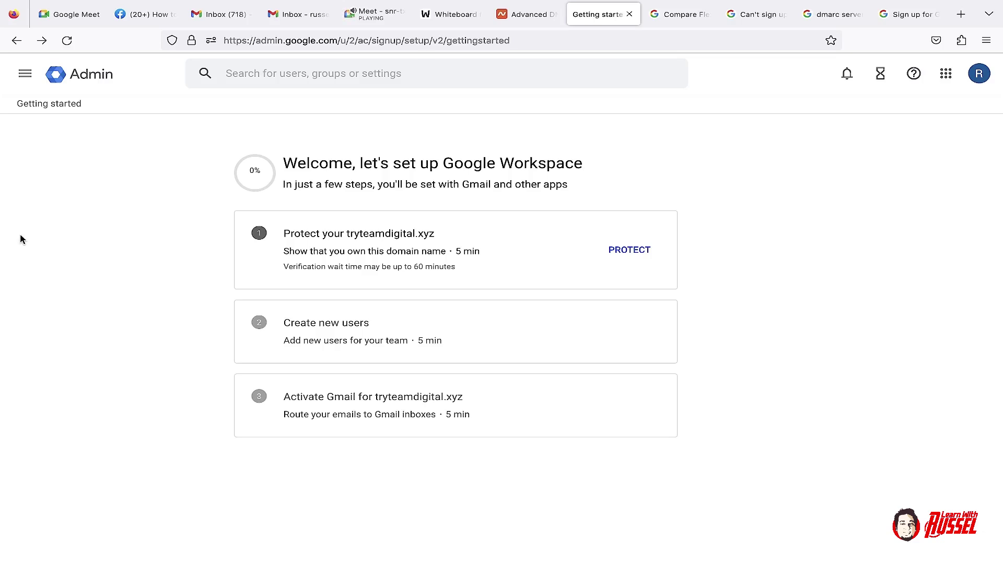
Step: Switch to Web whiteboard and handwrite "GW = A" in an empty area with "Nam = Dom" below it
{"action": "left_click", "coordinate": [458, 14]}
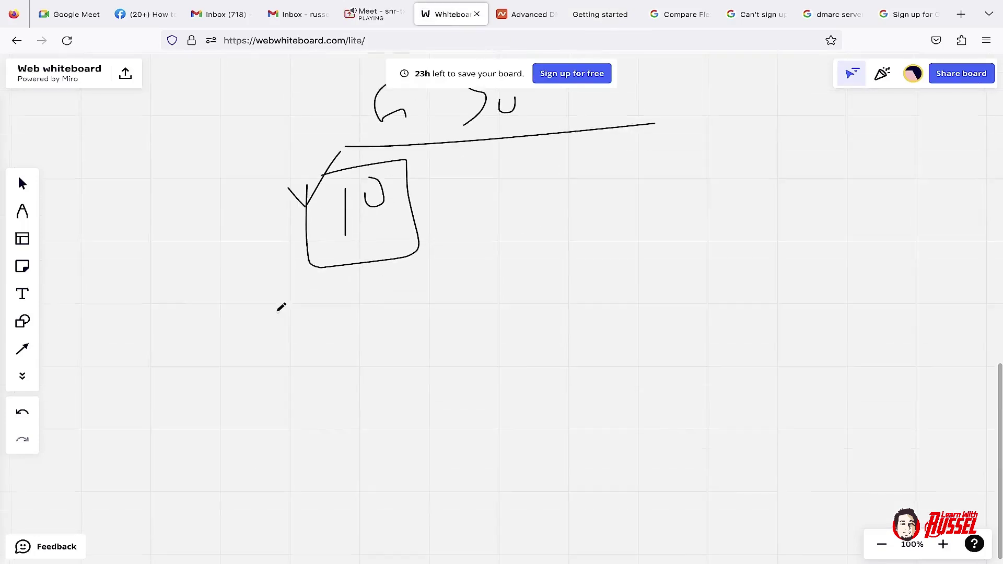
{"action": "mouse_move", "coordinate": [277, 207]}
{"action": "left_mouse_down"}
{"action": "mouse_move", "coordinate": [256, 238]}
{"action": "mouse_move", "coordinate": [282, 229]}
{"action": "mouse_move", "coordinate": [289, 240]}
{"action": "left_mouse_up"}
{"action": "mouse_move", "coordinate": [325, 197]}
{"action": "left_mouse_down"}
{"action": "mouse_move", "coordinate": [358, 218]}
{"action": "mouse_move", "coordinate": [439, 220]}
{"action": "mouse_move", "coordinate": [495, 180]}
{"action": "mouse_move", "coordinate": [516, 201]}
{"action": "mouse_move", "coordinate": [506, 193]}
{"action": "left_mouse_up"}
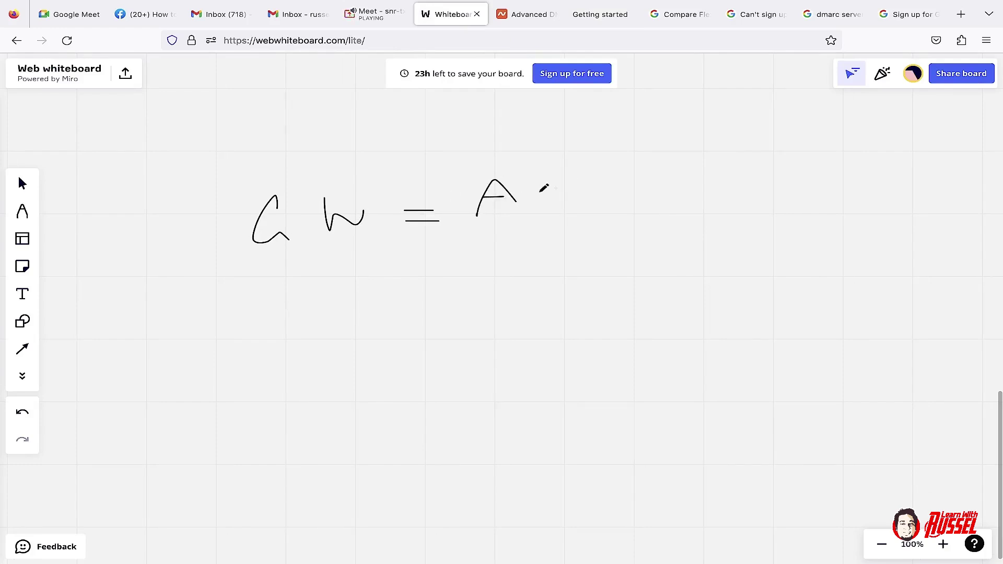
{"action": "left_click_drag", "start_coordinate": [261, 337], "coordinate": [259, 382]}
{"action": "left_click_drag", "start_coordinate": [258, 345], "coordinate": [285, 326]}
{"action": "mouse_move", "coordinate": [308, 358]}
{"action": "left_mouse_down"}
{"action": "mouse_move", "coordinate": [352, 370]}
{"action": "mouse_move", "coordinate": [370, 351]}
{"action": "mouse_move", "coordinate": [373, 371]}
{"action": "mouse_move", "coordinate": [462, 363]}
{"action": "mouse_move", "coordinate": [456, 356]}
{"action": "mouse_move", "coordinate": [503, 373]}
{"action": "left_mouse_up"}
{"action": "left_click_drag", "start_coordinate": [503, 340], "coordinate": [509, 385]}
Step: Draw a curved arrow from "Dom" up towards "A", and circle both "Dom" and "GW"
{"action": "mouse_move", "coordinate": [539, 354]}
{"action": "left_mouse_down"}
{"action": "mouse_move", "coordinate": [588, 356]}
{"action": "mouse_move", "coordinate": [618, 282]}
{"action": "mouse_move", "coordinate": [567, 211]}
{"action": "mouse_move", "coordinate": [584, 212]}
{"action": "left_mouse_up"}
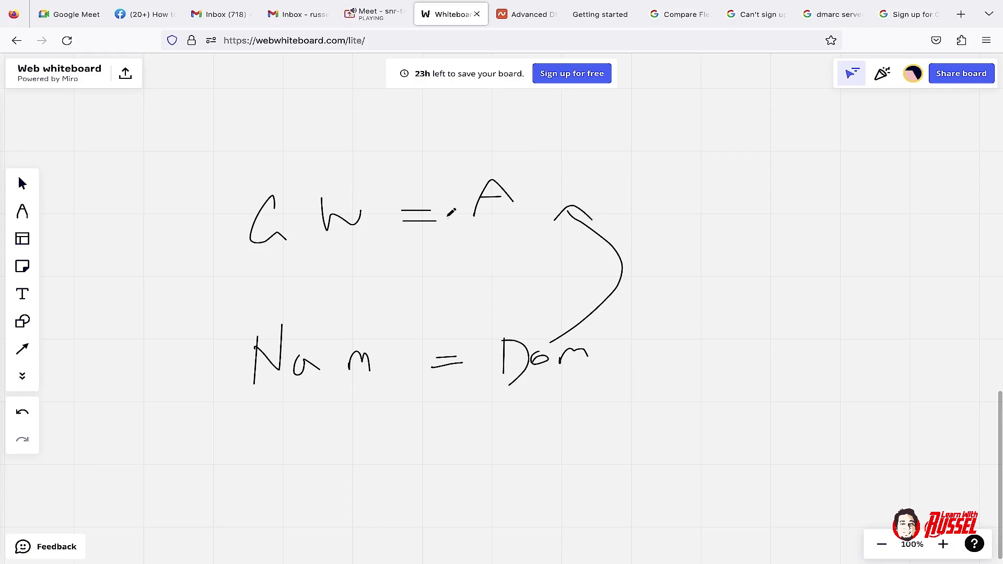
{"action": "mouse_move", "coordinate": [492, 336]}
{"action": "left_mouse_down"}
{"action": "mouse_move", "coordinate": [577, 319]}
{"action": "mouse_move", "coordinate": [498, 385]}
{"action": "mouse_move", "coordinate": [510, 330]}
{"action": "left_mouse_up"}
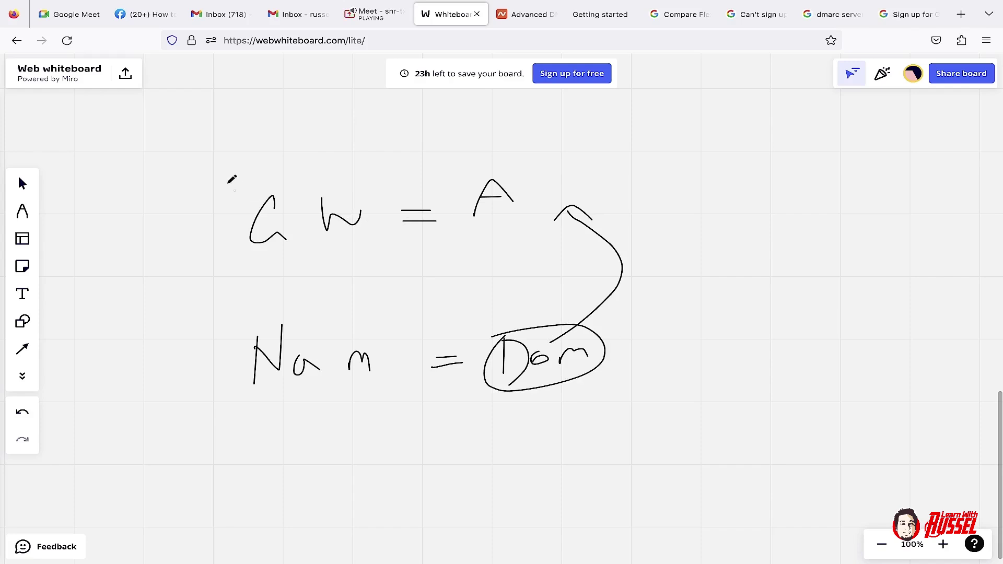
{"action": "mouse_move", "coordinate": [226, 183]}
{"action": "left_mouse_down"}
{"action": "mouse_move", "coordinate": [391, 193]}
{"action": "mouse_move", "coordinate": [220, 173]}
{"action": "left_mouse_up"}
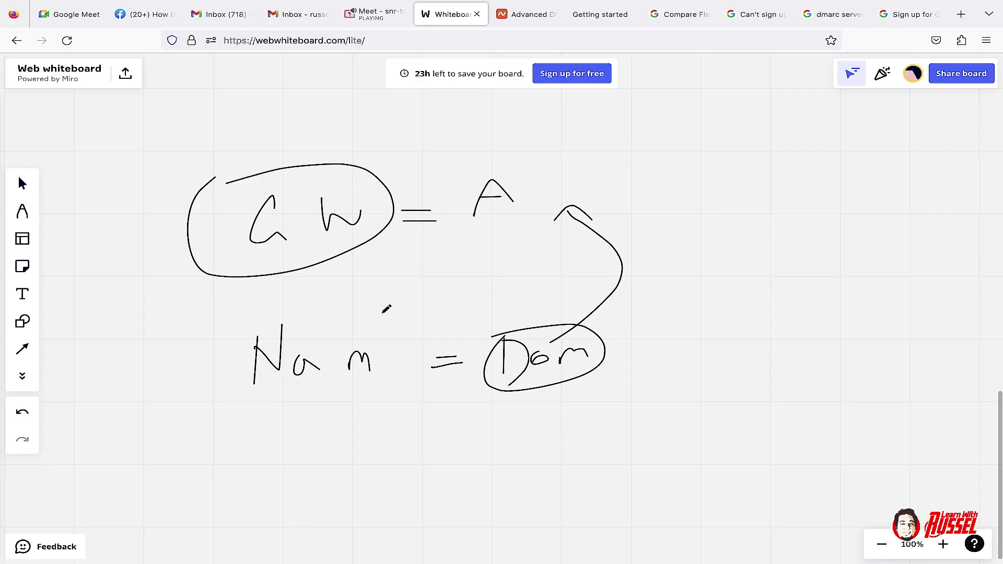
Step: Handwrite a circled label below "Dom" and connect "GW" to it with a long curved arrow
{"action": "scroll", "coordinate": [465, 374], "scroll_direction": "right", "scroll_amount": 3}
{"action": "scroll", "coordinate": [465, 373], "scroll_direction": "down", "scroll_amount": 1}
{"action": "mouse_move", "coordinate": [475, 428]}
{"action": "left_mouse_down"}
{"action": "mouse_move", "coordinate": [476, 448]}
{"action": "mouse_move", "coordinate": [535, 418]}
{"action": "mouse_move", "coordinate": [546, 445]}
{"action": "left_mouse_up"}
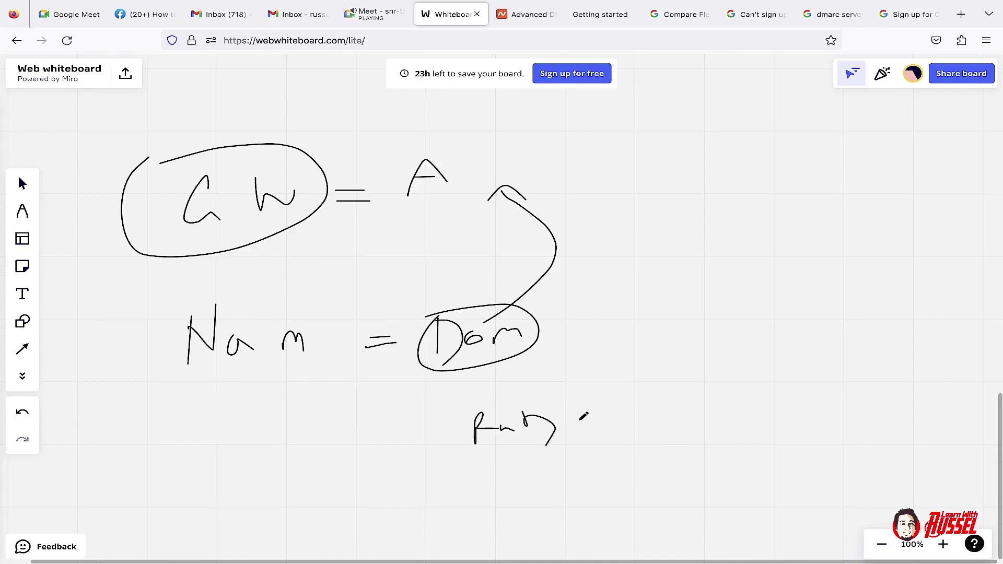
{"action": "left_click", "coordinate": [580, 421]}
{"action": "left_click_drag", "start_coordinate": [149, 214], "coordinate": [140, 213]}
{"action": "mouse_move", "coordinate": [78, 256]}
{"action": "left_mouse_down"}
{"action": "mouse_move", "coordinate": [354, 448]}
{"action": "mouse_move", "coordinate": [446, 433]}
{"action": "mouse_move", "coordinate": [435, 458]}
{"action": "left_mouse_up"}
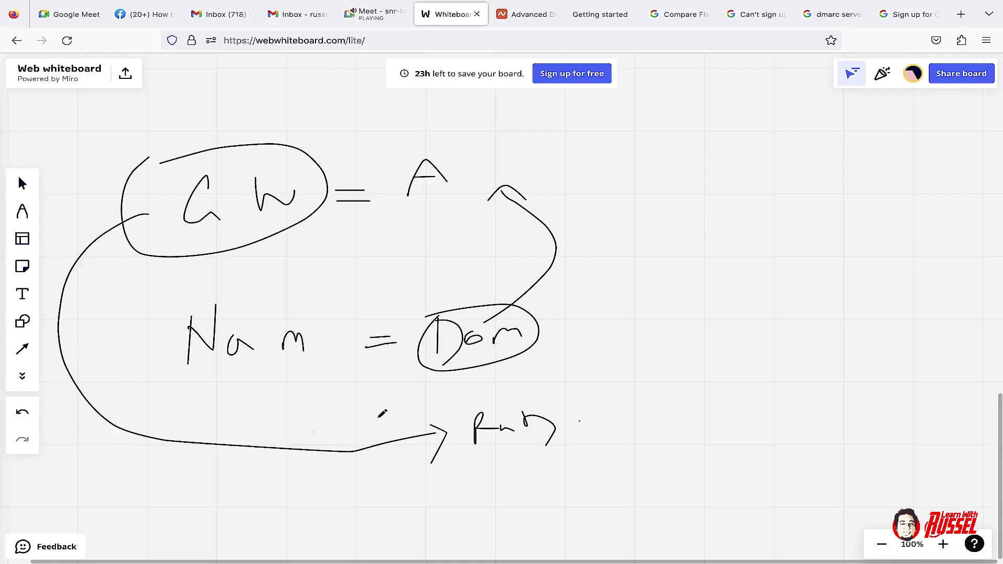
{"action": "mouse_move", "coordinate": [467, 416]}
{"action": "left_mouse_down"}
{"action": "mouse_move", "coordinate": [512, 402]}
{"action": "mouse_move", "coordinate": [447, 392]}
{"action": "left_mouse_up"}
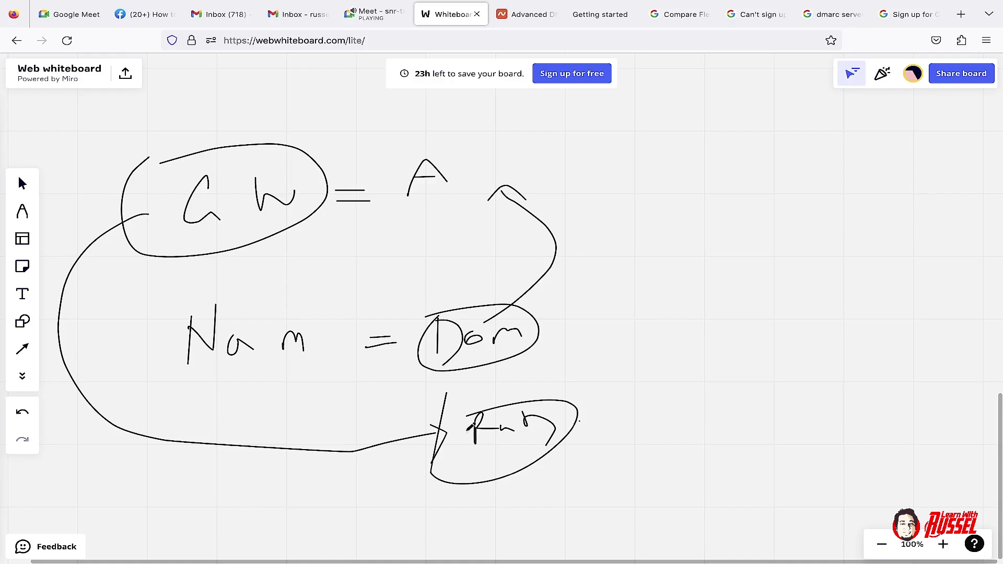
Step: Handwrite two abbreviated example email addresses below the circled label, circling the domain part of the first
{"action": "scroll", "coordinate": [470, 416], "scroll_direction": "down", "scroll_amount": 5}
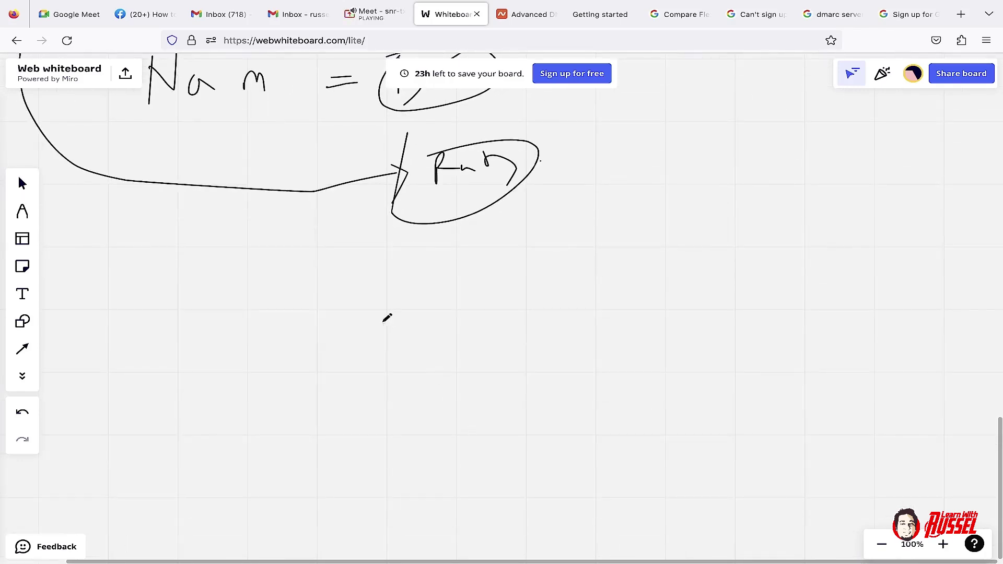
{"action": "mouse_move", "coordinate": [408, 305]}
{"action": "left_mouse_down"}
{"action": "mouse_move", "coordinate": [409, 333]}
{"action": "mouse_move", "coordinate": [418, 311]}
{"action": "mouse_move", "coordinate": [423, 324]}
{"action": "left_mouse_up"}
{"action": "left_click_drag", "start_coordinate": [432, 313], "coordinate": [460, 323]}
{"action": "mouse_move", "coordinate": [499, 284]}
{"action": "left_mouse_down"}
{"action": "mouse_move", "coordinate": [500, 310]}
{"action": "mouse_move", "coordinate": [510, 295]}
{"action": "mouse_move", "coordinate": [533, 311]}
{"action": "mouse_move", "coordinate": [555, 288]}
{"action": "left_mouse_up"}
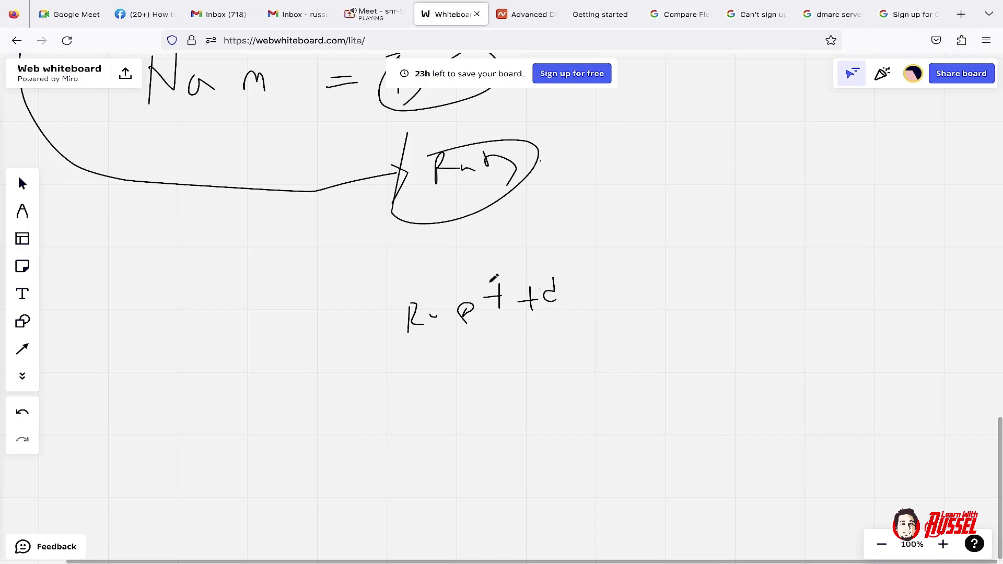
{"action": "mouse_move", "coordinate": [484, 280]}
{"action": "left_mouse_down"}
{"action": "mouse_move", "coordinate": [567, 267]}
{"action": "mouse_move", "coordinate": [606, 307]}
{"action": "mouse_move", "coordinate": [493, 281]}
{"action": "left_mouse_up"}
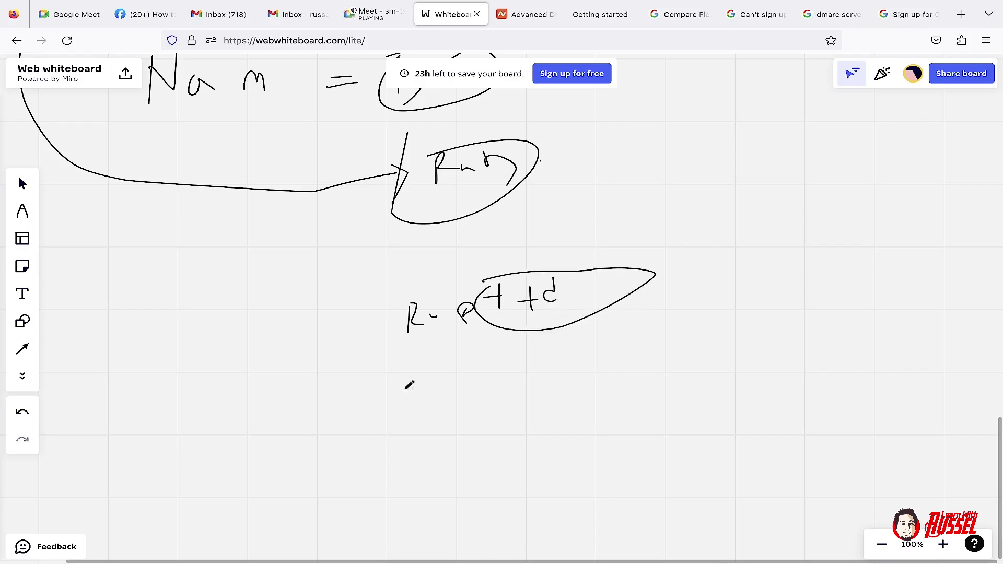
{"action": "mouse_move", "coordinate": [398, 384]}
{"action": "left_mouse_down"}
{"action": "mouse_move", "coordinate": [399, 400]}
{"action": "mouse_move", "coordinate": [414, 401]}
{"action": "mouse_move", "coordinate": [439, 378]}
{"action": "mouse_move", "coordinate": [458, 387]}
{"action": "left_mouse_up"}
{"action": "mouse_move", "coordinate": [472, 378]}
{"action": "left_mouse_down"}
{"action": "mouse_move", "coordinate": [486, 382]}
{"action": "mouse_move", "coordinate": [478, 402]}
{"action": "mouse_move", "coordinate": [568, 377]}
{"action": "left_mouse_up"}
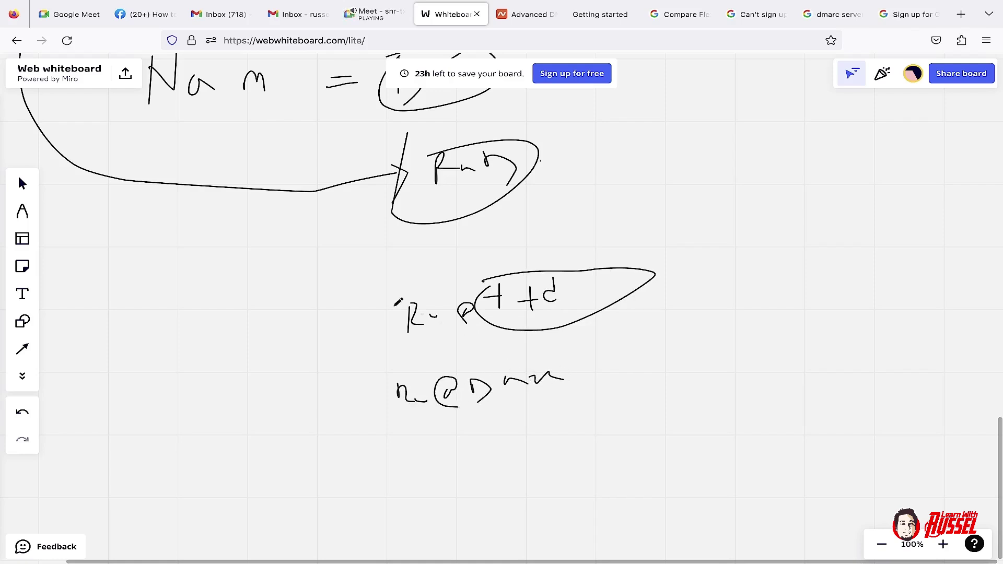
Step: Draw a check mark beside the first example address and circle the domain parts of both addresses for emphasis
{"action": "left_click_drag", "start_coordinate": [361, 298], "coordinate": [480, 224]}
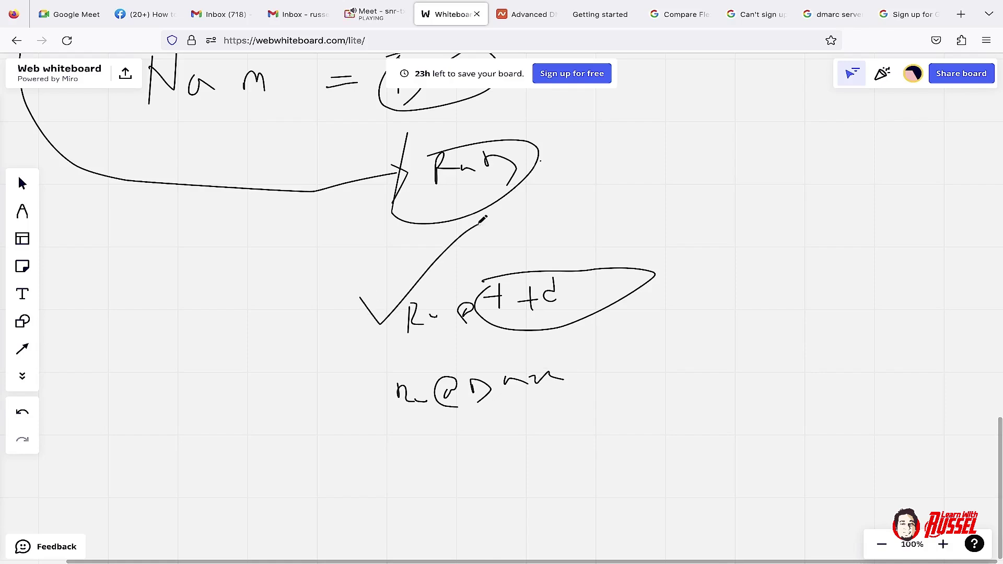
{"action": "mouse_move", "coordinate": [458, 292]}
{"action": "left_mouse_down"}
{"action": "mouse_move", "coordinate": [673, 263]}
{"action": "mouse_move", "coordinate": [544, 350]}
{"action": "left_mouse_up"}
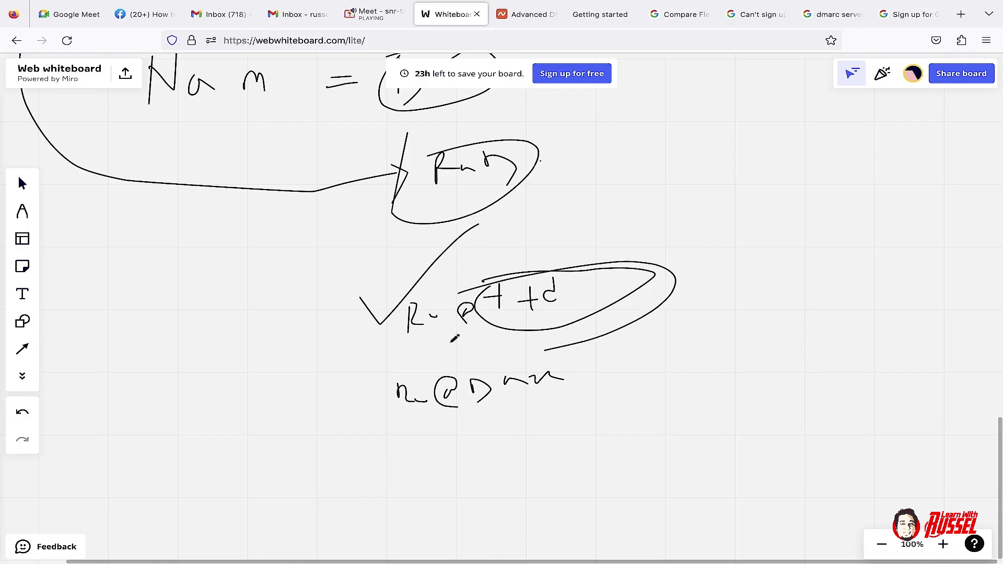
{"action": "mouse_move", "coordinate": [454, 341]}
{"action": "left_mouse_down"}
{"action": "mouse_move", "coordinate": [645, 253]}
{"action": "mouse_move", "coordinate": [632, 309]}
{"action": "left_mouse_up"}
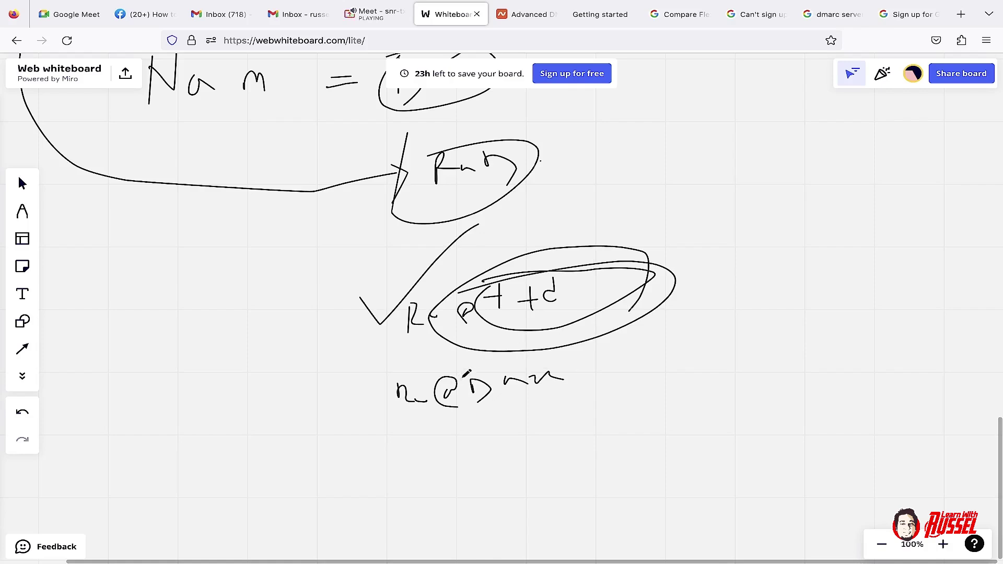
{"action": "mouse_move", "coordinate": [461, 377]}
{"action": "left_mouse_down"}
{"action": "mouse_move", "coordinate": [657, 336]}
{"action": "mouse_move", "coordinate": [487, 404]}
{"action": "mouse_move", "coordinate": [472, 364]}
{"action": "left_mouse_up"}
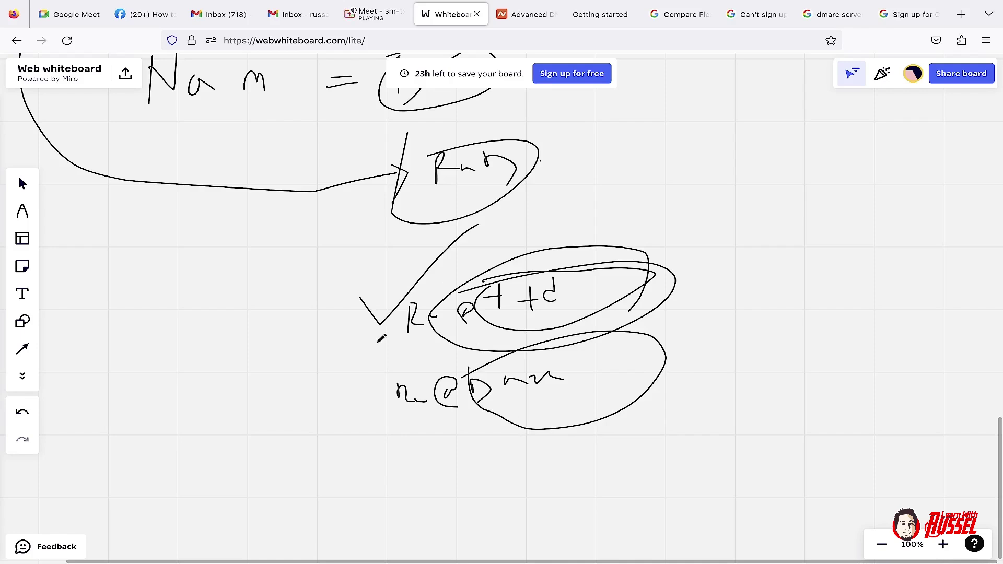
Step: Handwrite "= MX" beside the two example addresses
{"action": "scroll", "coordinate": [382, 339], "scroll_direction": "right", "scroll_amount": 5}
{"action": "scroll", "coordinate": [382, 338], "scroll_direction": "down", "scroll_amount": 1}
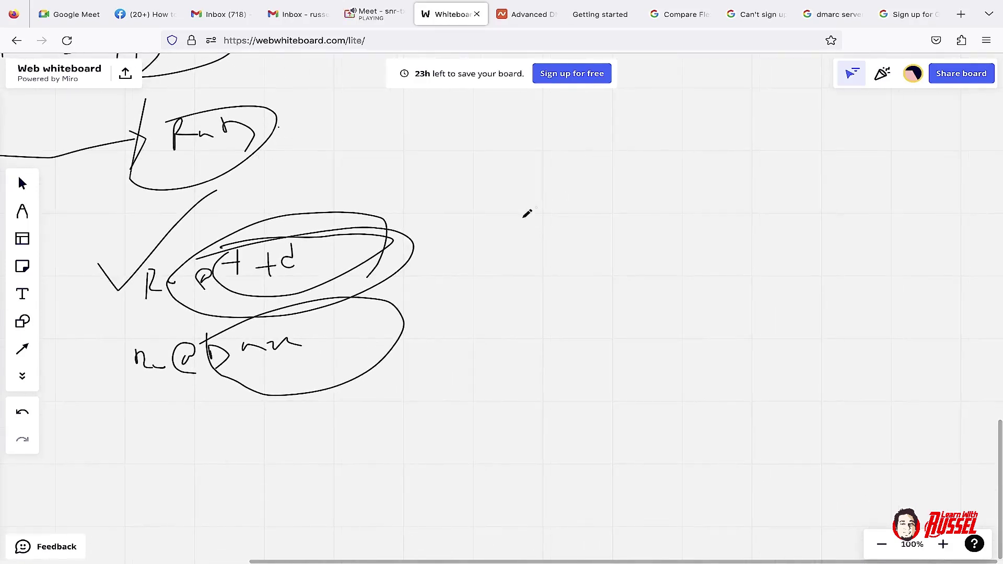
{"action": "mouse_move", "coordinate": [469, 251]}
{"action": "left_mouse_down"}
{"action": "mouse_move", "coordinate": [496, 251]}
{"action": "mouse_move", "coordinate": [499, 266]}
{"action": "left_mouse_up"}
{"action": "mouse_move", "coordinate": [555, 222]}
{"action": "left_mouse_down"}
{"action": "mouse_move", "coordinate": [555, 265]}
{"action": "mouse_move", "coordinate": [600, 264]}
{"action": "left_mouse_up"}
{"action": "left_click_drag", "start_coordinate": [648, 217], "coordinate": [631, 260]}
{"action": "left_click_drag", "start_coordinate": [609, 224], "coordinate": [659, 243]}
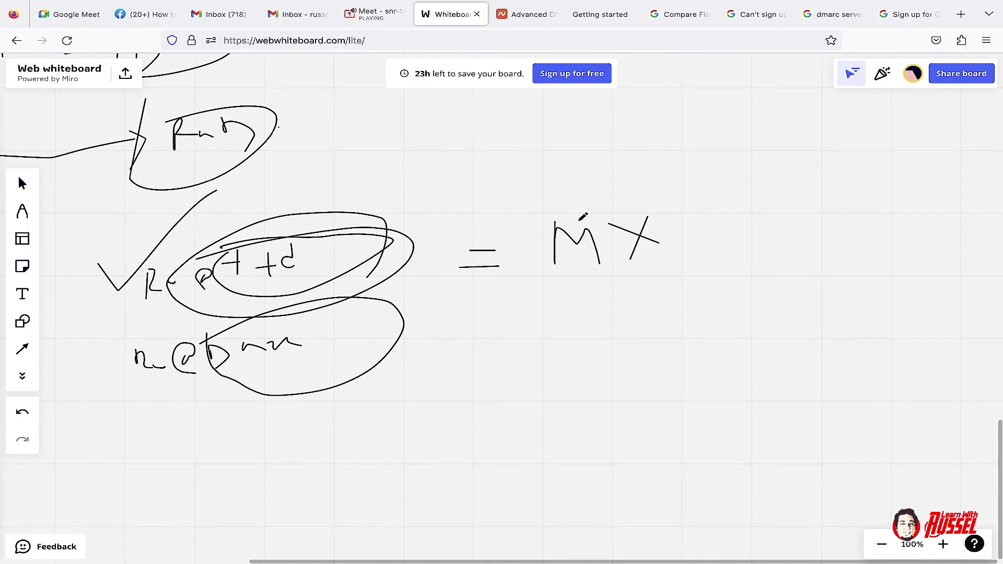
Step: Circle "MX" and draw an arrow from it to a short handwritten note
{"action": "mouse_move", "coordinate": [538, 217]}
{"action": "left_mouse_down"}
{"action": "mouse_move", "coordinate": [679, 256]}
{"action": "mouse_move", "coordinate": [557, 165]}
{"action": "left_mouse_up"}
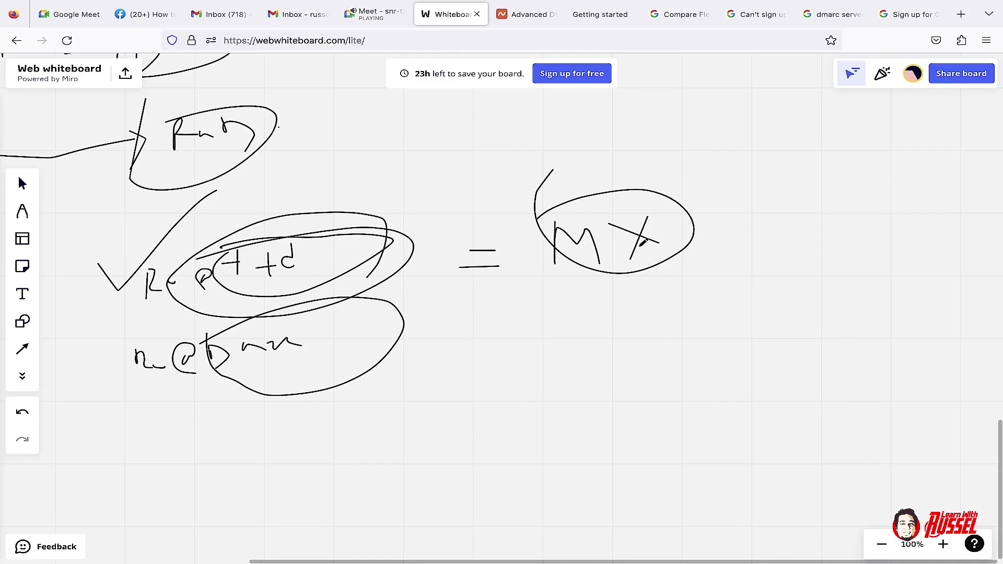
{"action": "mouse_move", "coordinate": [685, 230]}
{"action": "left_mouse_down"}
{"action": "mouse_move", "coordinate": [721, 225]}
{"action": "mouse_move", "coordinate": [704, 252]}
{"action": "mouse_move", "coordinate": [717, 251]}
{"action": "mouse_move", "coordinate": [741, 229]}
{"action": "mouse_move", "coordinate": [767, 238]}
{"action": "mouse_move", "coordinate": [813, 215]}
{"action": "left_mouse_up"}
{"action": "mouse_move", "coordinate": [791, 180]}
{"action": "left_mouse_down"}
{"action": "mouse_move", "coordinate": [751, 239]}
{"action": "mouse_move", "coordinate": [787, 190]}
{"action": "left_mouse_up"}
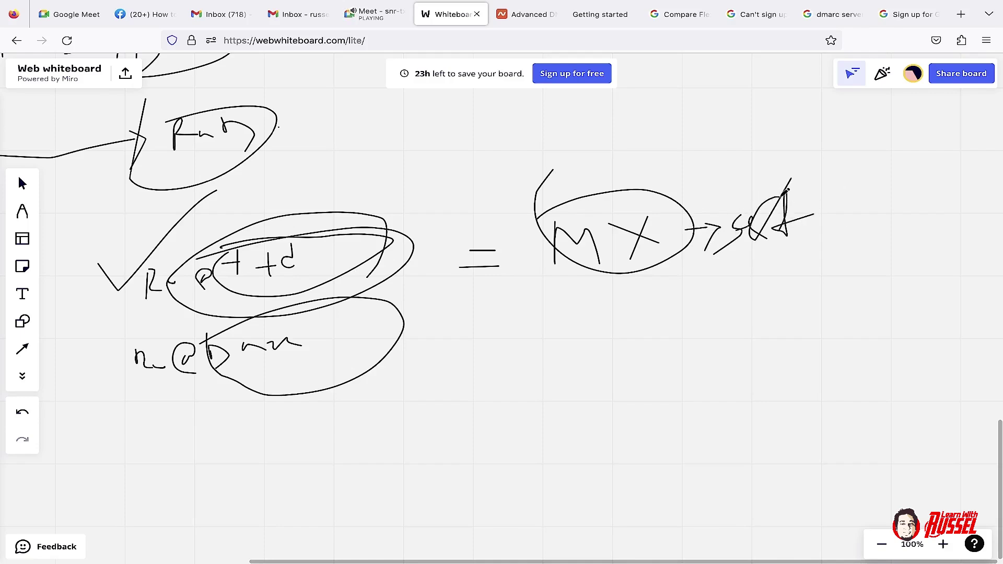
Step: Review the Namecheap Advanced DNS records for tryteamdigital.xyz and the domain name page of the Google Workspace sign-up
{"action": "left_click", "coordinate": [520, 19]}
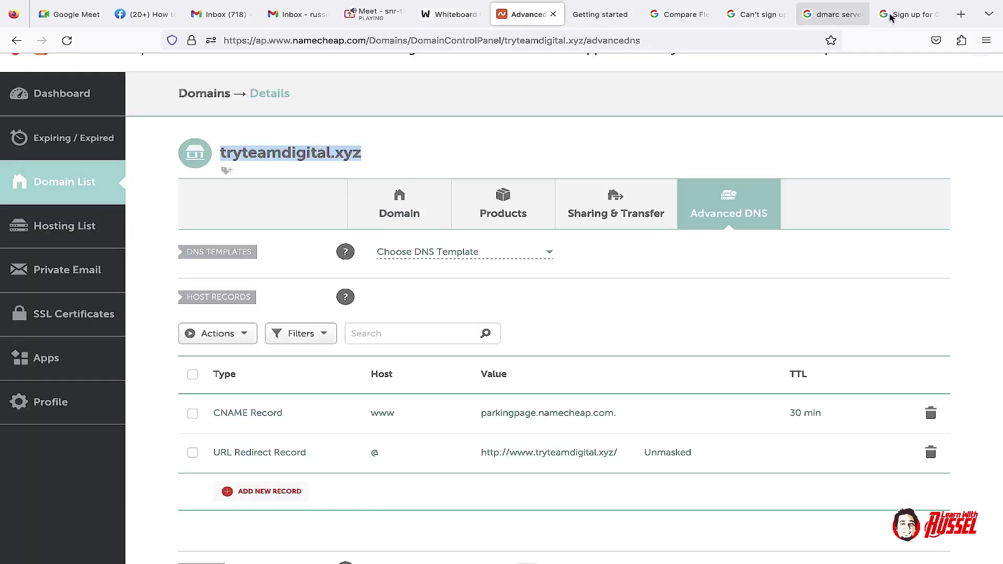
{"action": "left_click", "coordinate": [915, 17]}
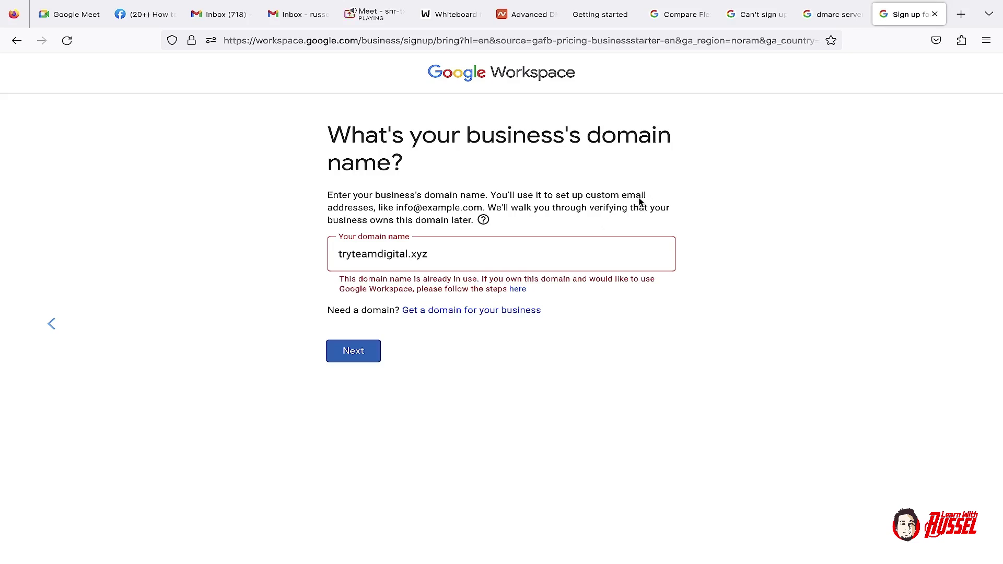
{"action": "left_click", "coordinate": [758, 15]}
Step: Return to the Google Admin setup page, start protecting tryteamdigital.xyz, and confirm readiness to protect the domain
{"action": "left_click", "coordinate": [597, 14]}
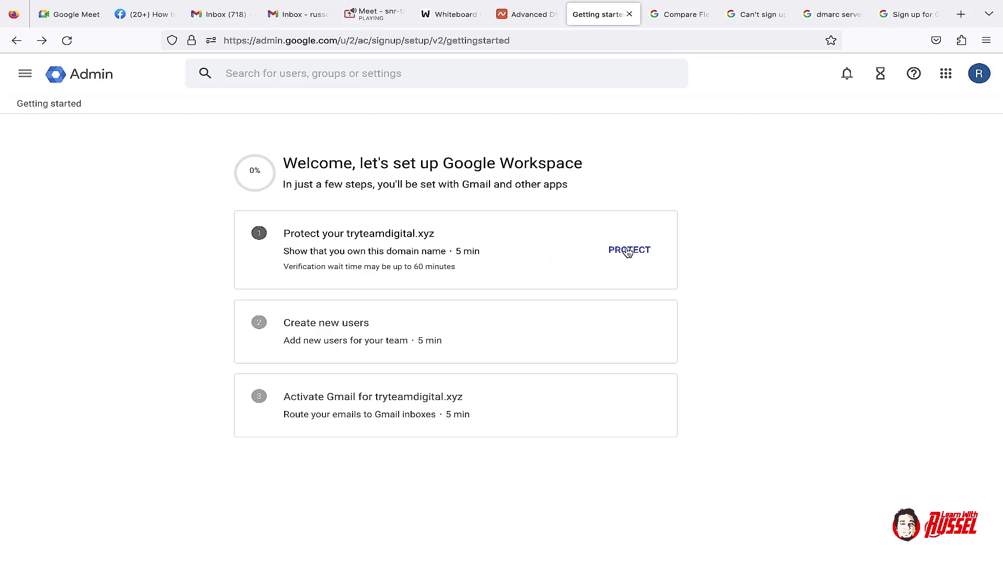
{"action": "left_click", "coordinate": [627, 252]}
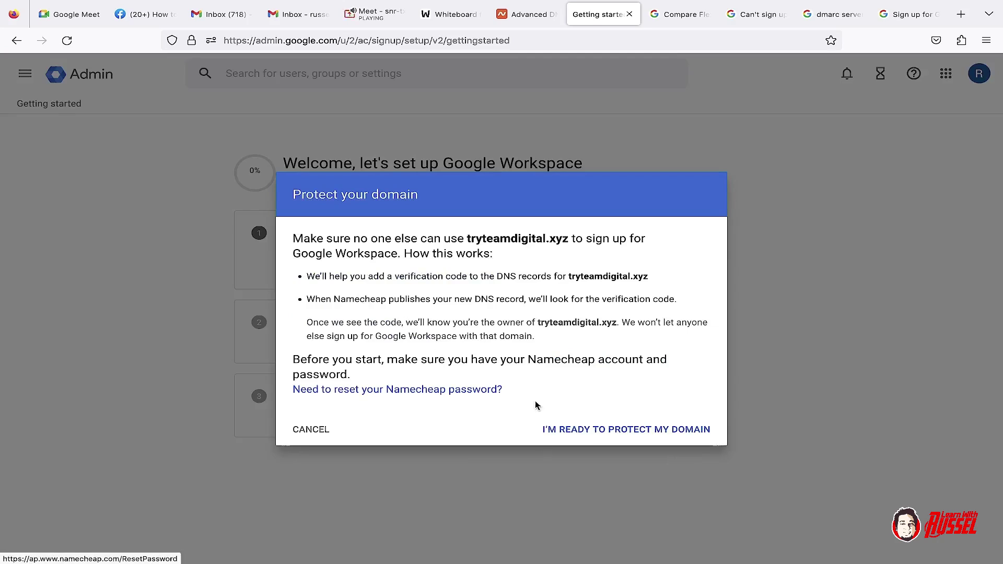
{"action": "left_click", "coordinate": [638, 429]}
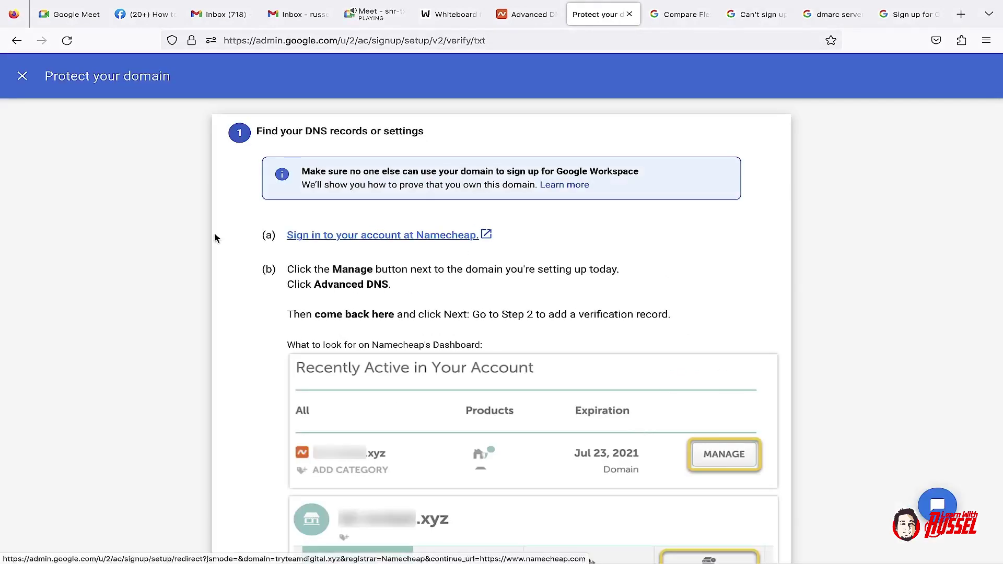
Step: Compare the instructions for finding the DNS records with the Namecheap Advanced DNS page, and return to the instructions
{"action": "scroll", "coordinate": [216, 237], "scroll_direction": "down", "scroll_amount": 1}
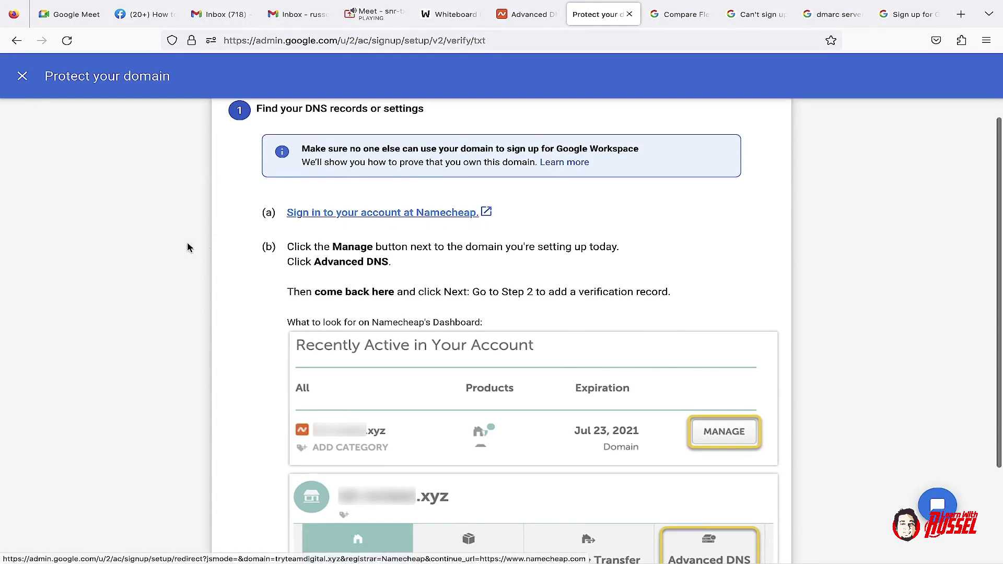
{"action": "left_click", "coordinate": [531, 16]}
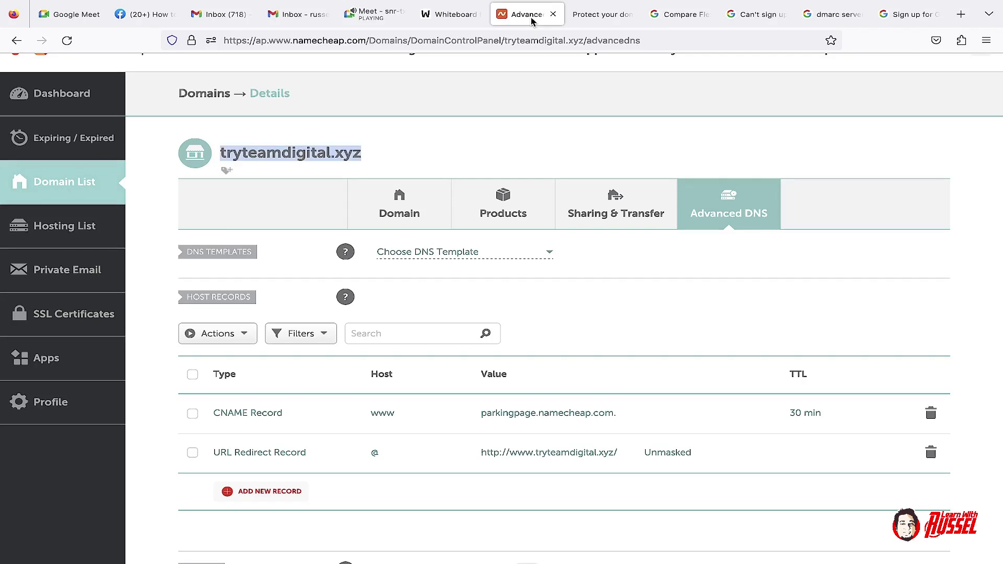
{"action": "left_click", "coordinate": [601, 18]}
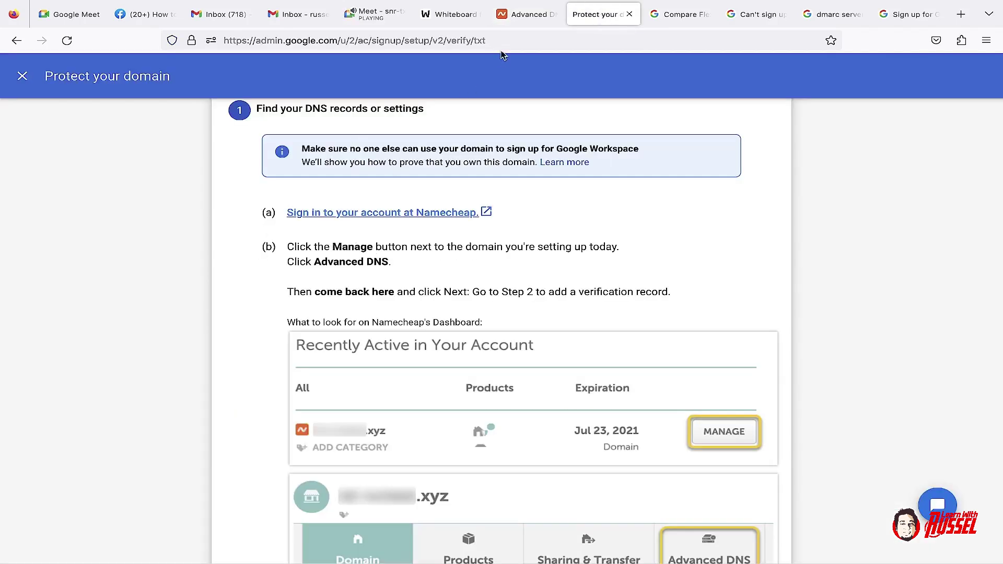
Step: Switch to Namecheap, leave the Advanced DNS records of tryteamdigital.xyz, and go back to the account dashboard
{"action": "left_click", "coordinate": [508, 16]}
{"action": "scroll", "coordinate": [888, 334], "scroll_direction": "down", "scroll_amount": 3}
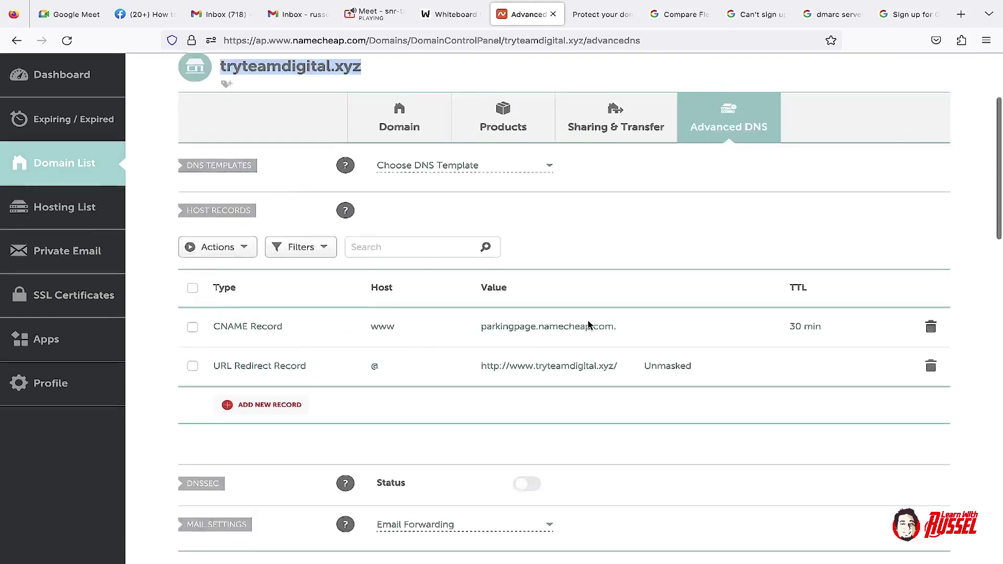
{"action": "scroll", "coordinate": [591, 402], "scroll_direction": "up", "scroll_amount": 2}
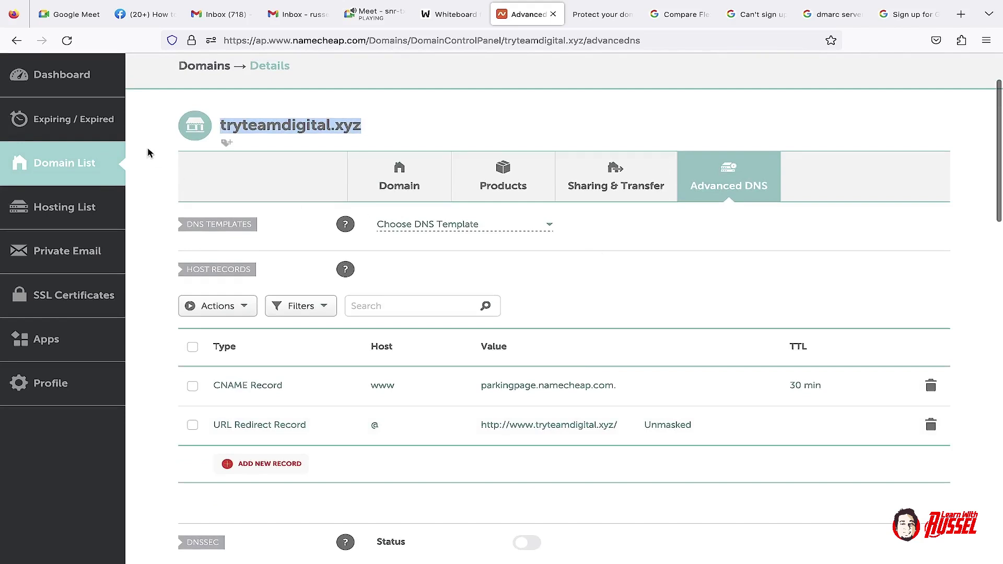
{"action": "left_click", "coordinate": [17, 42]}
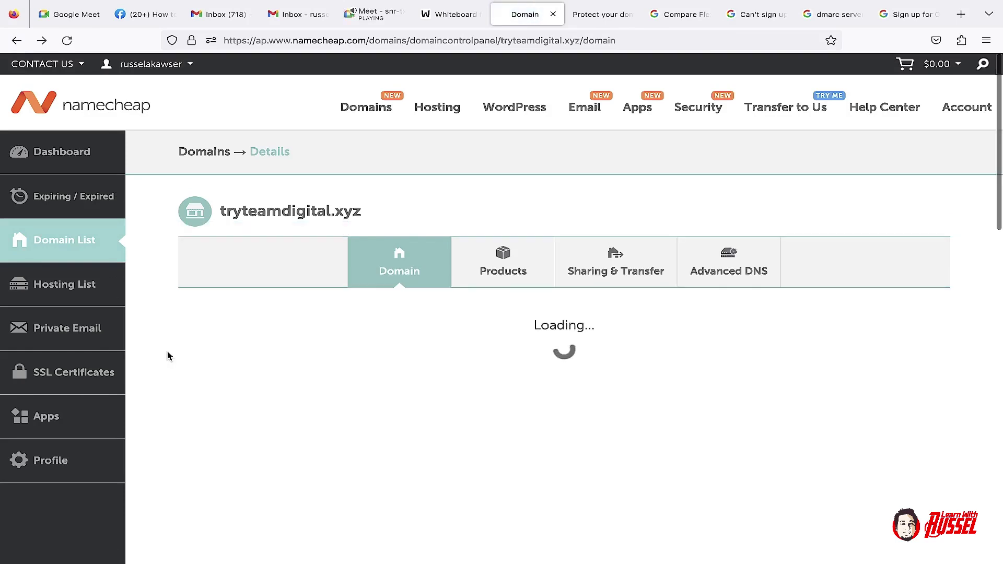
{"action": "left_click", "coordinate": [80, 107]}
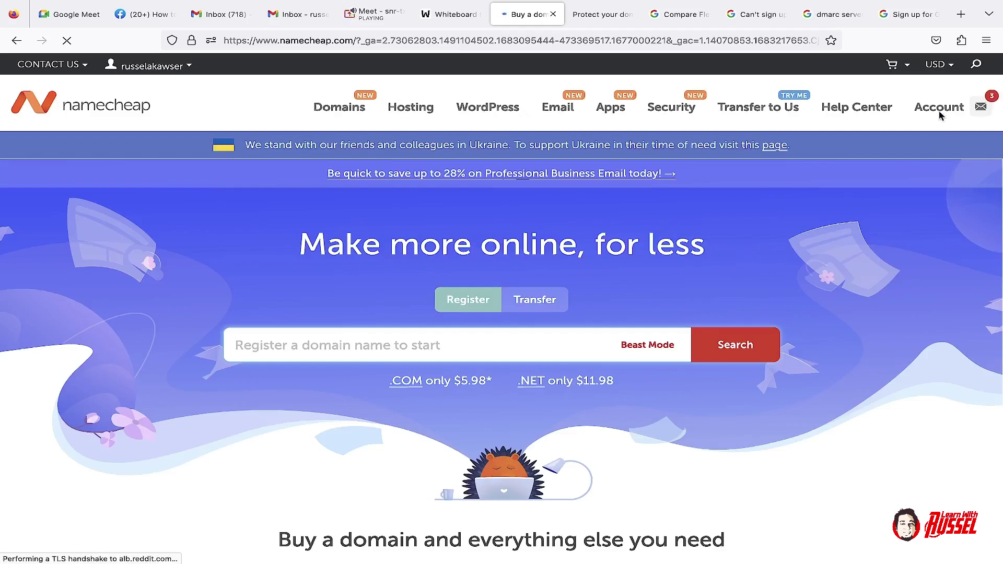
{"action": "mouse_move", "coordinate": [941, 106]}
{"action": "left_click", "coordinate": [905, 142]}
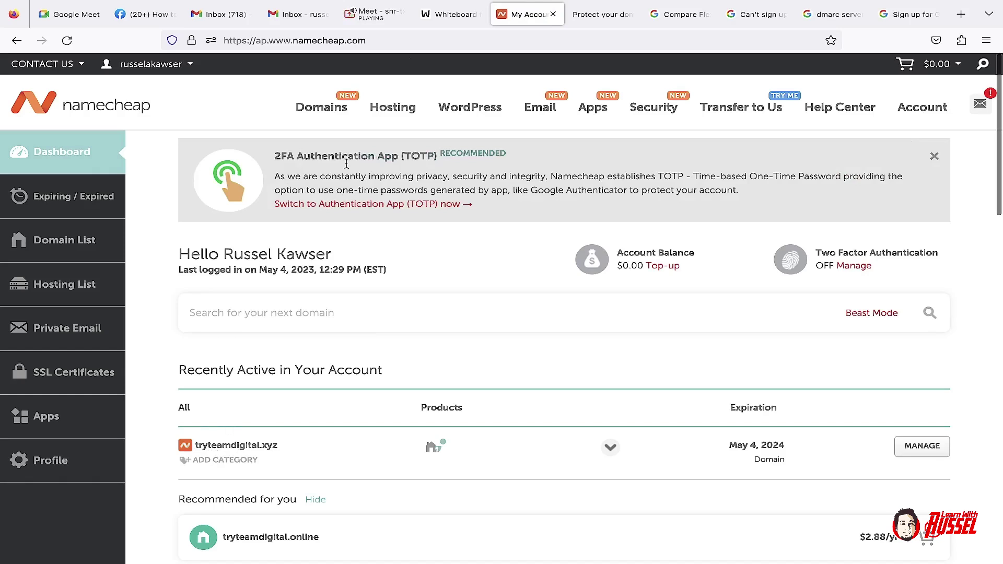
Step: Following Google's instructions, open tryteamdigital.xyz for management from the Namecheap dashboard and show its Advanced DNS settings
{"action": "left_click", "coordinate": [600, 14]}
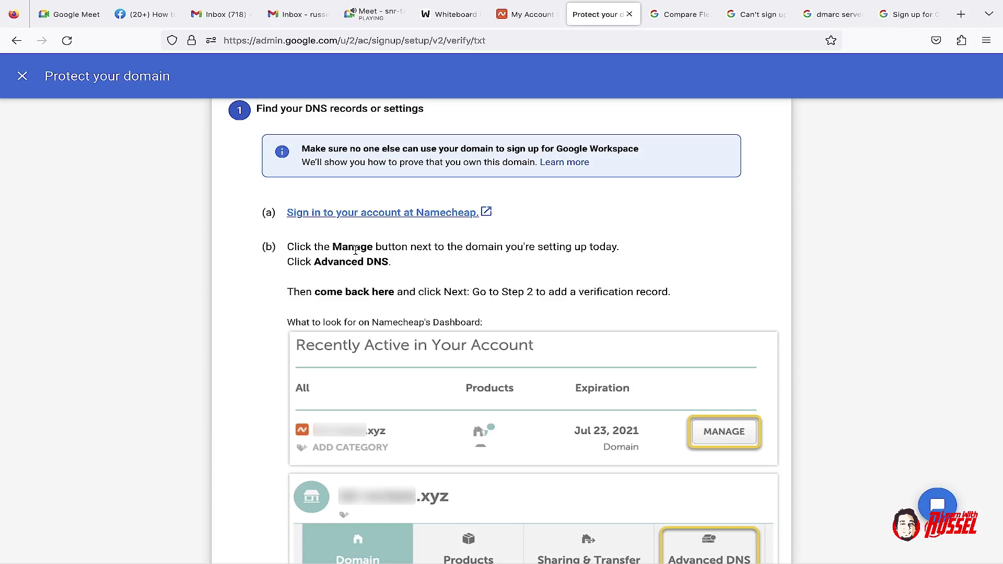
{"action": "left_click", "coordinate": [525, 14]}
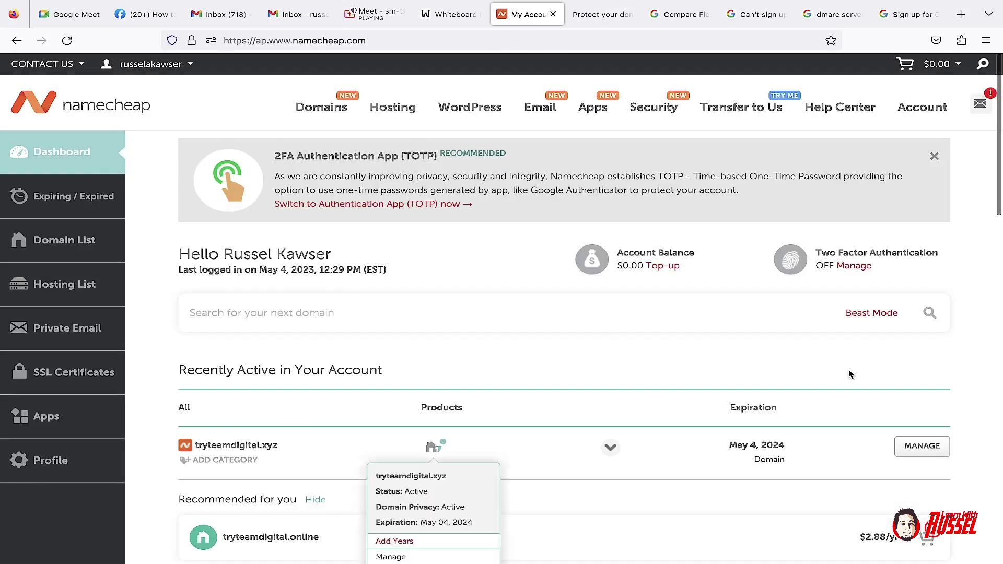
{"action": "left_click", "coordinate": [922, 447]}
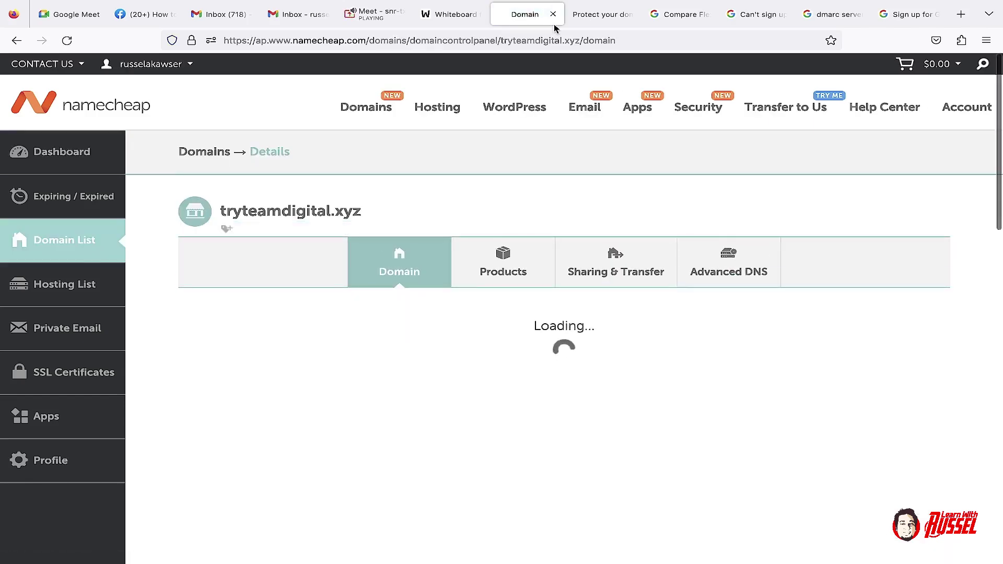
{"action": "left_click", "coordinate": [602, 15]}
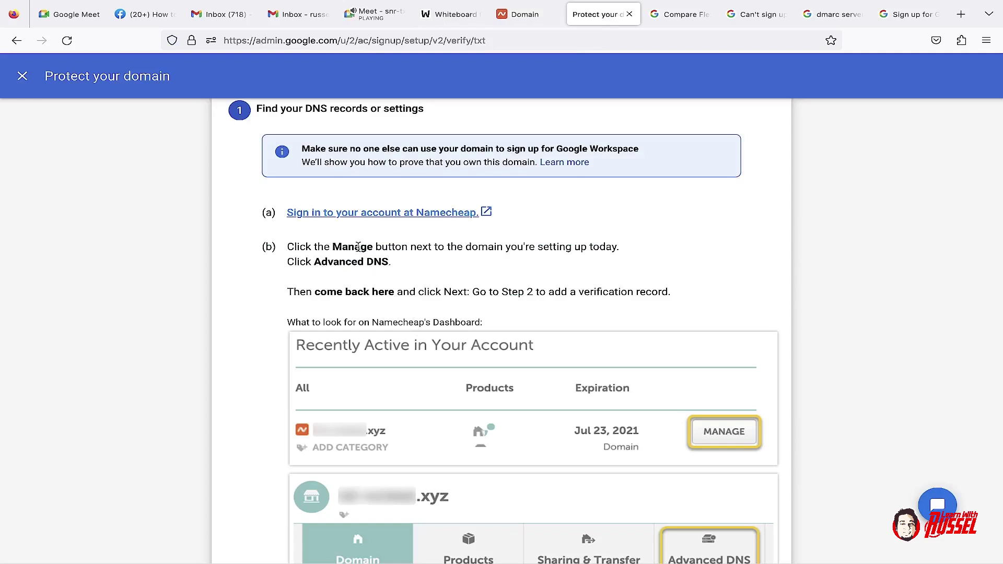
{"action": "left_click", "coordinate": [532, 15]}
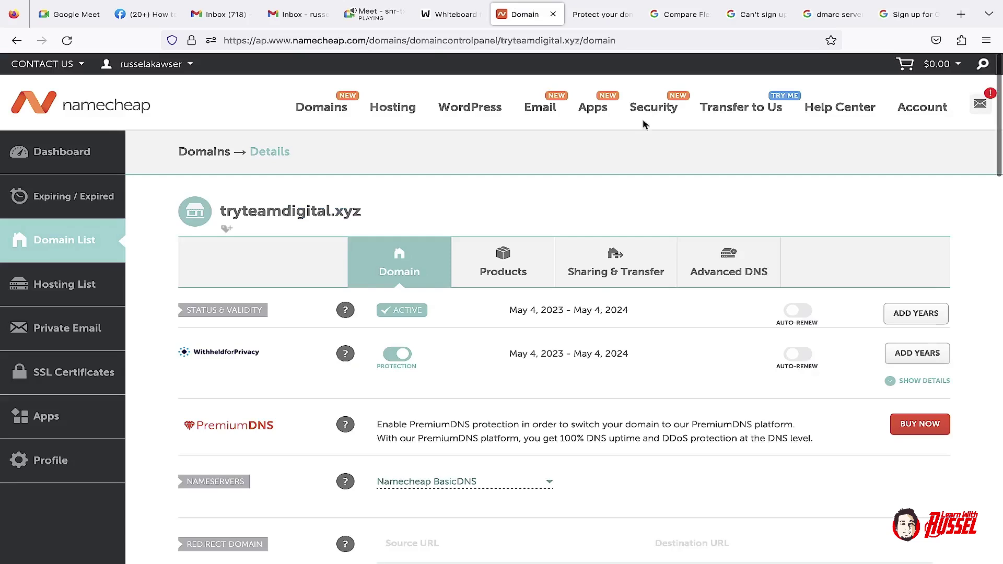
{"action": "left_click", "coordinate": [720, 280]}
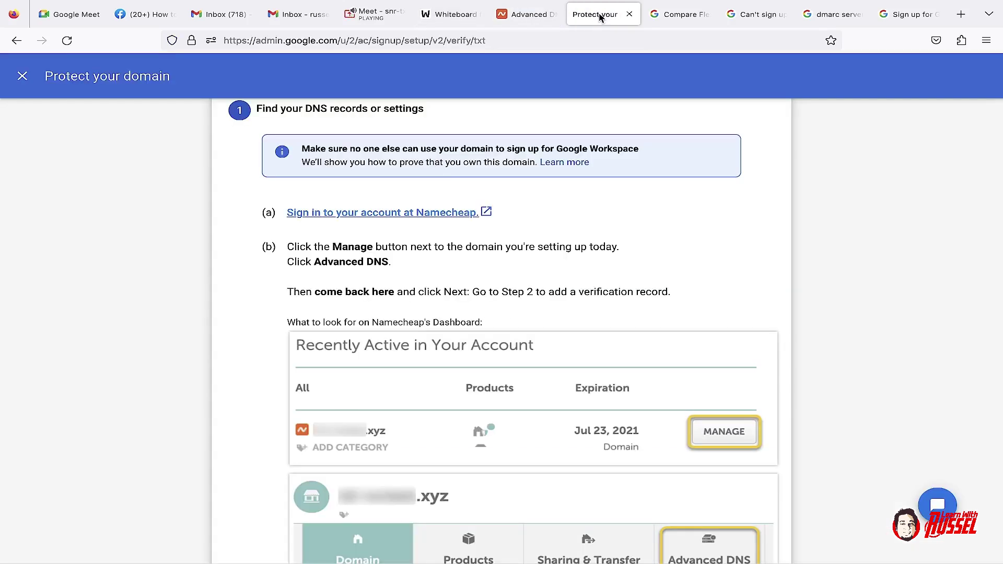
Step: Return to Google's domain protection instructions, finish reading step 1, and advance to step 2 for adding the verification record
{"action": "left_click", "coordinate": [599, 16]}
{"action": "scroll", "coordinate": [265, 341], "scroll_direction": "down", "scroll_amount": 2}
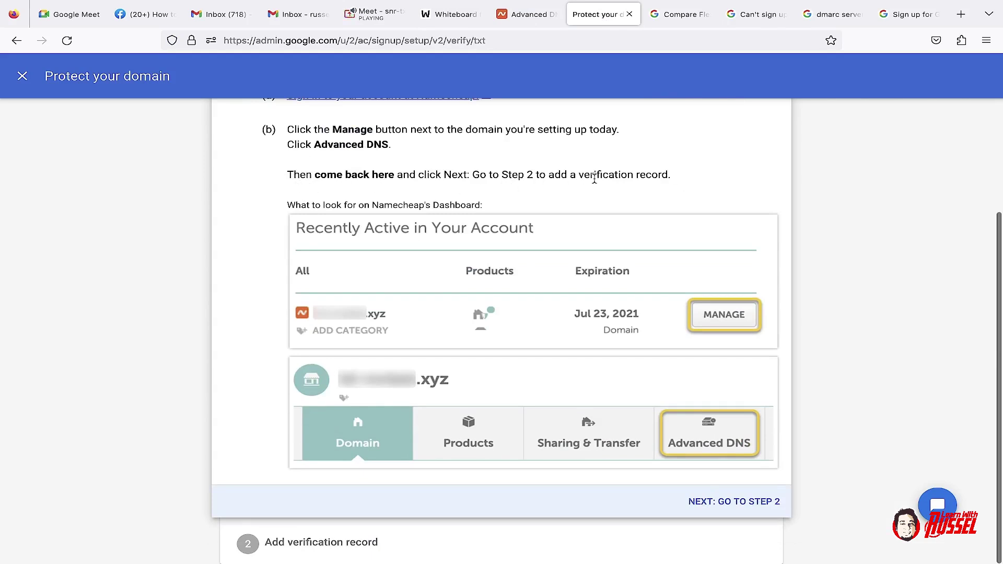
{"action": "scroll", "coordinate": [359, 361], "scroll_direction": "up", "scroll_amount": 1}
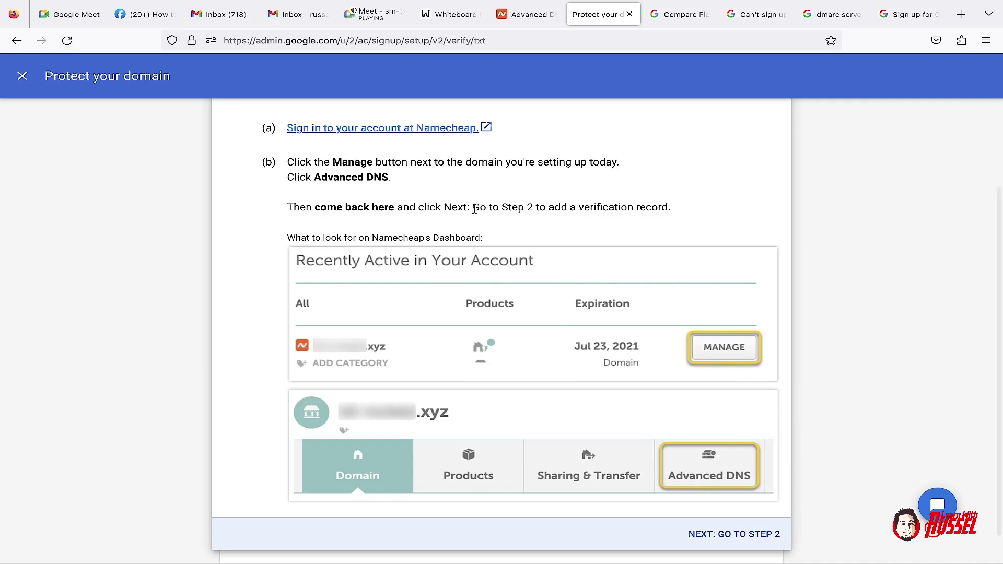
{"action": "left_click_drag", "start_coordinate": [473, 207], "coordinate": [550, 208]}
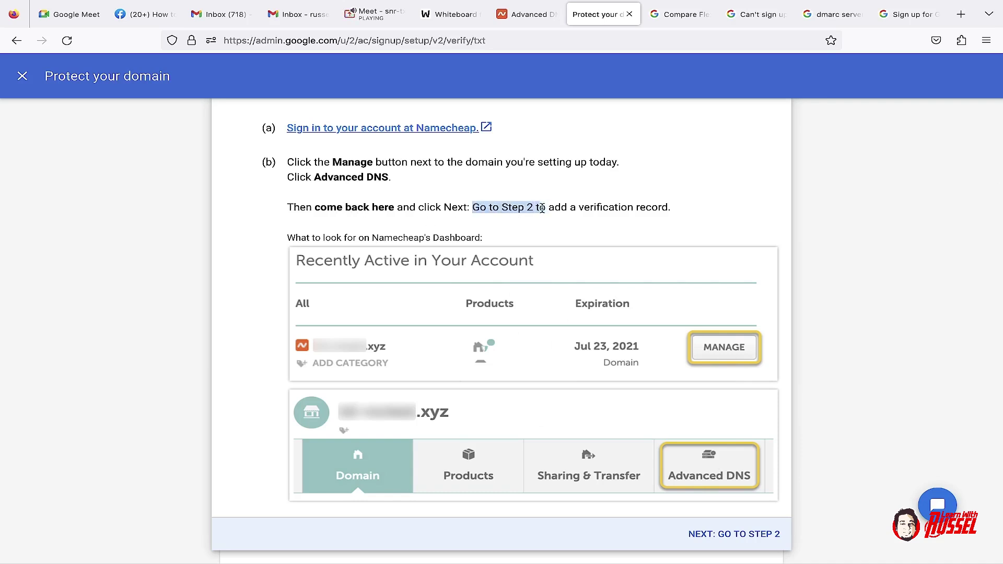
{"action": "left_click", "coordinate": [759, 536]}
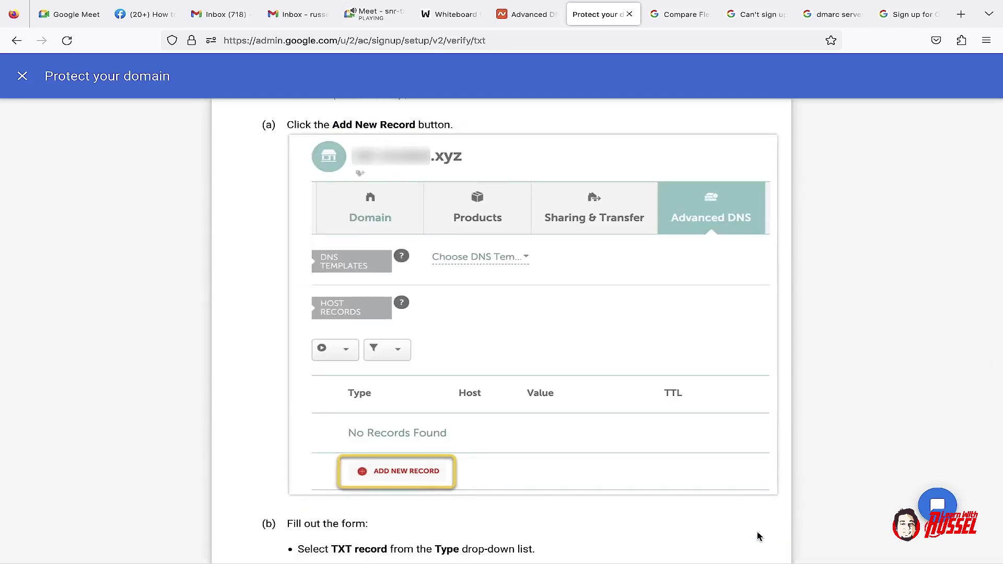
Step: Read the recommended TXT verification method and compare it with the host records on Namecheap's Advanced DNS page
{"action": "scroll", "coordinate": [555, 361], "scroll_direction": "up", "scroll_amount": 2}
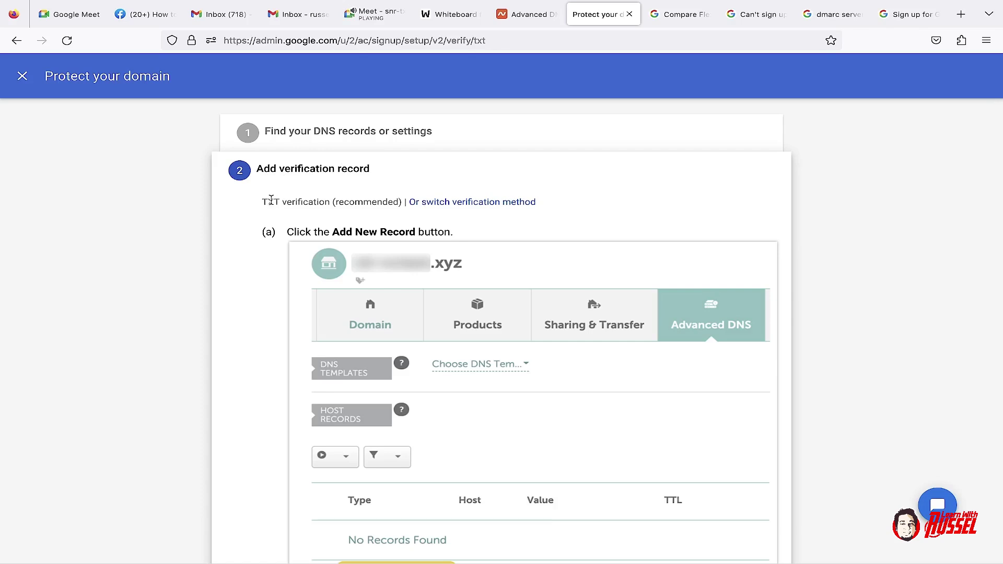
{"action": "left_click_drag", "start_coordinate": [263, 201], "coordinate": [330, 202]}
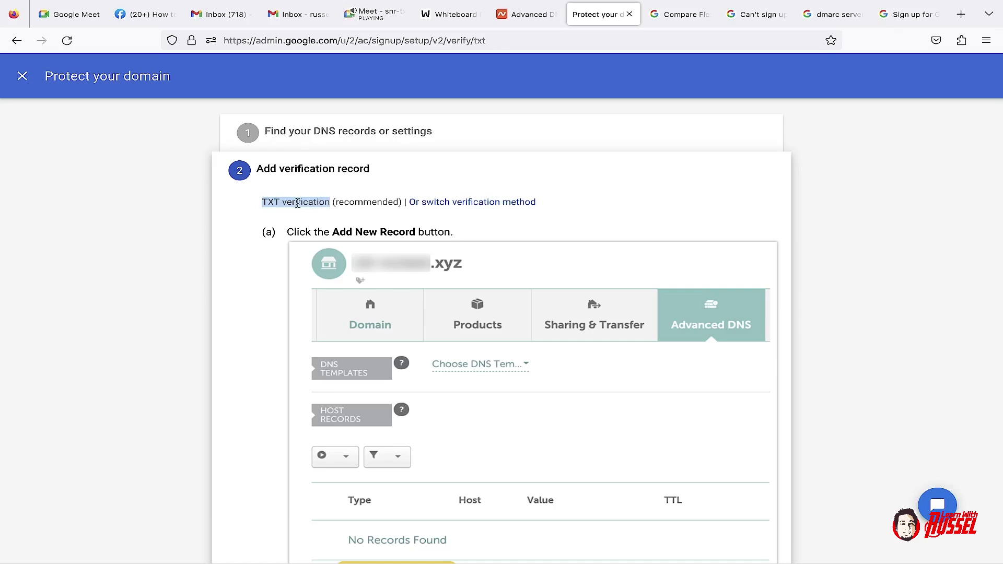
{"action": "left_click", "coordinate": [527, 20]}
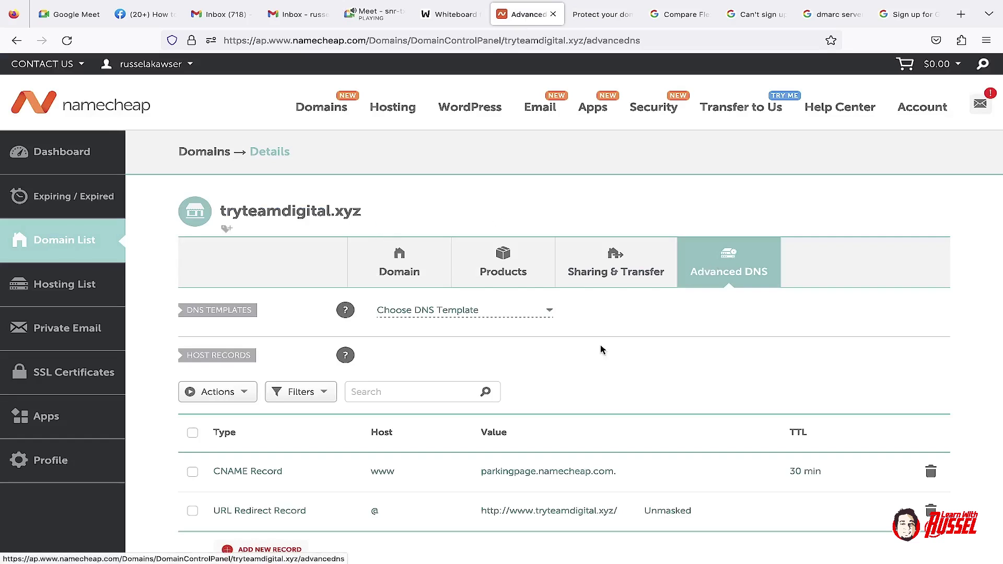
{"action": "scroll", "coordinate": [588, 353], "scroll_direction": "down", "scroll_amount": 2}
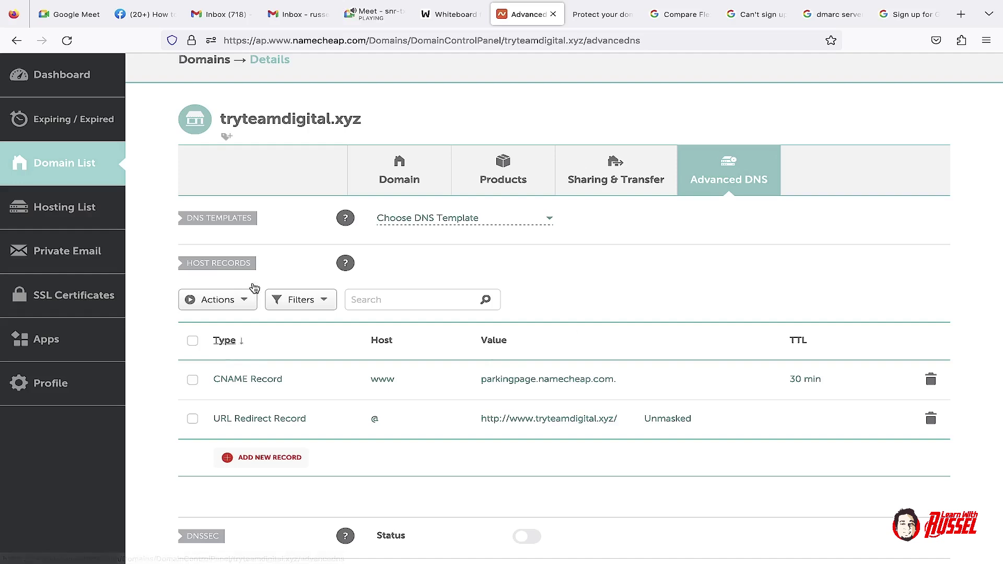
{"action": "left_click", "coordinate": [612, 16]}
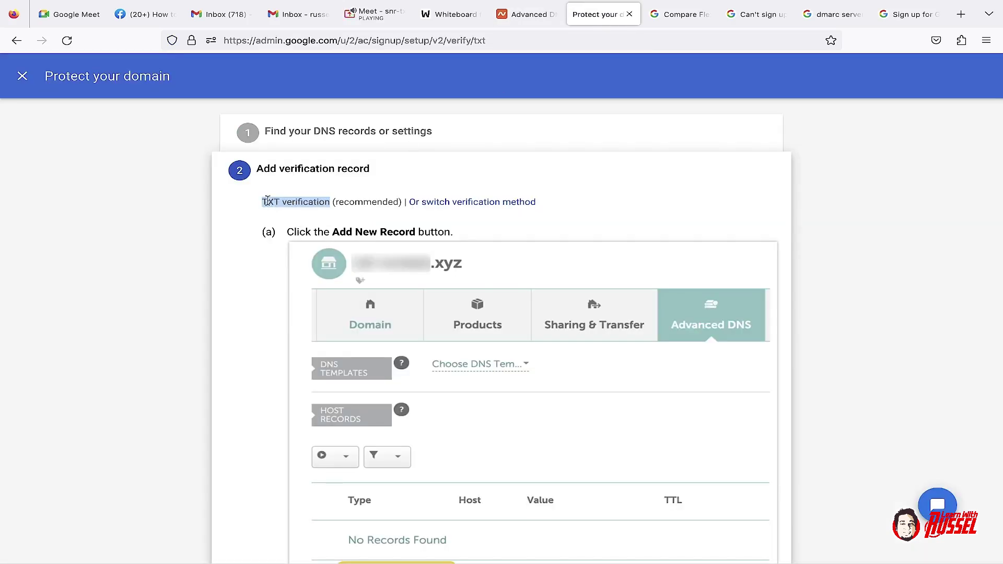
{"action": "left_click_drag", "start_coordinate": [263, 203], "coordinate": [303, 202]}
{"action": "left_click", "coordinate": [524, 17]}
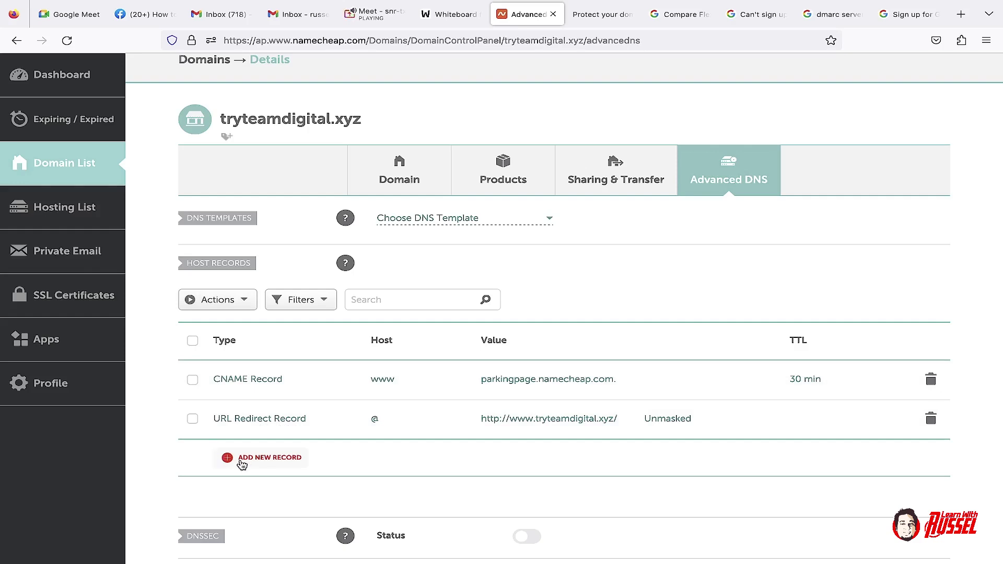
Step: Start a new host record for tryteamdigital.xyz and look through the available record types
{"action": "left_click", "coordinate": [267, 457]}
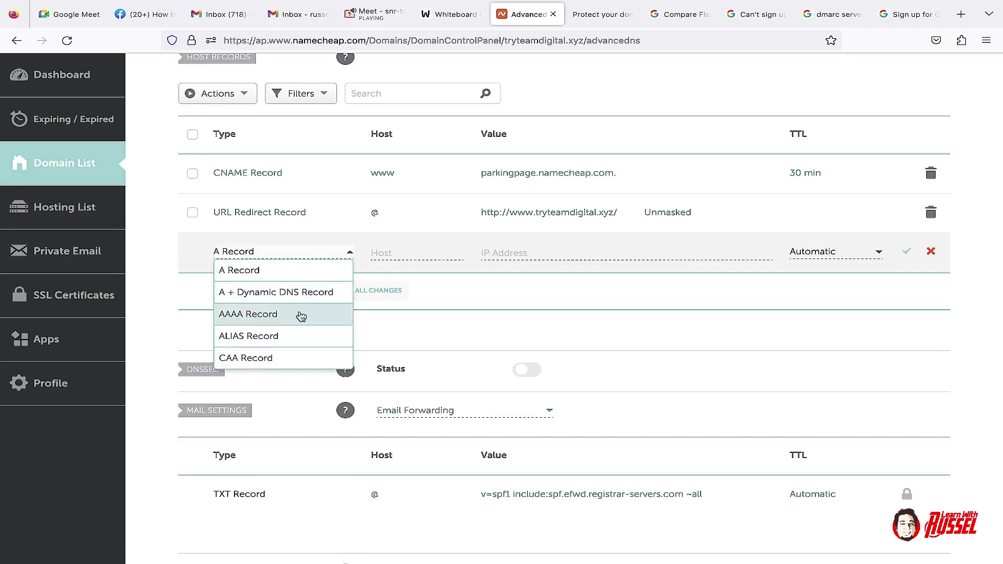
{"action": "scroll", "coordinate": [298, 341], "scroll_direction": "down", "scroll_amount": 3}
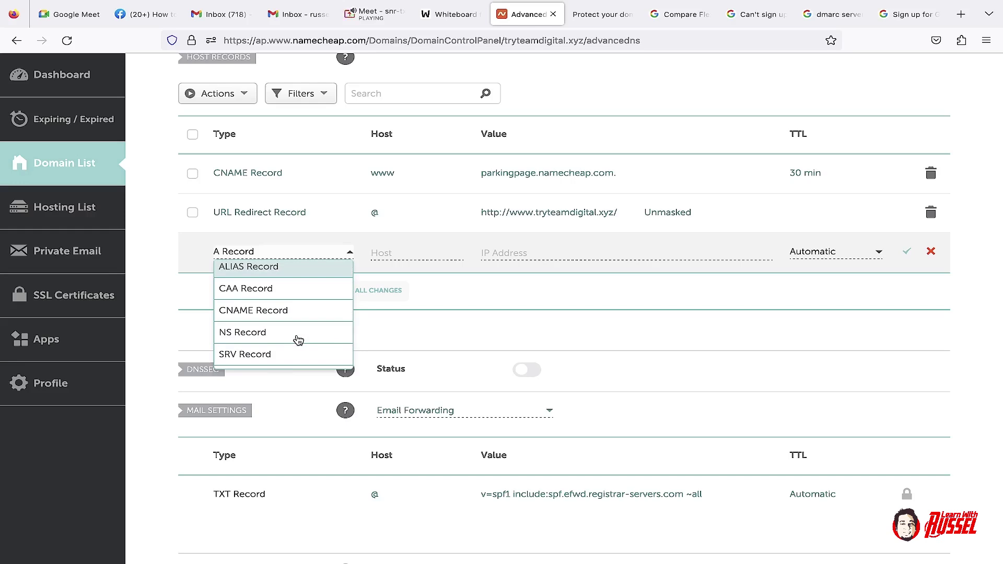
{"action": "scroll", "coordinate": [298, 341], "scroll_direction": "down", "scroll_amount": 2}
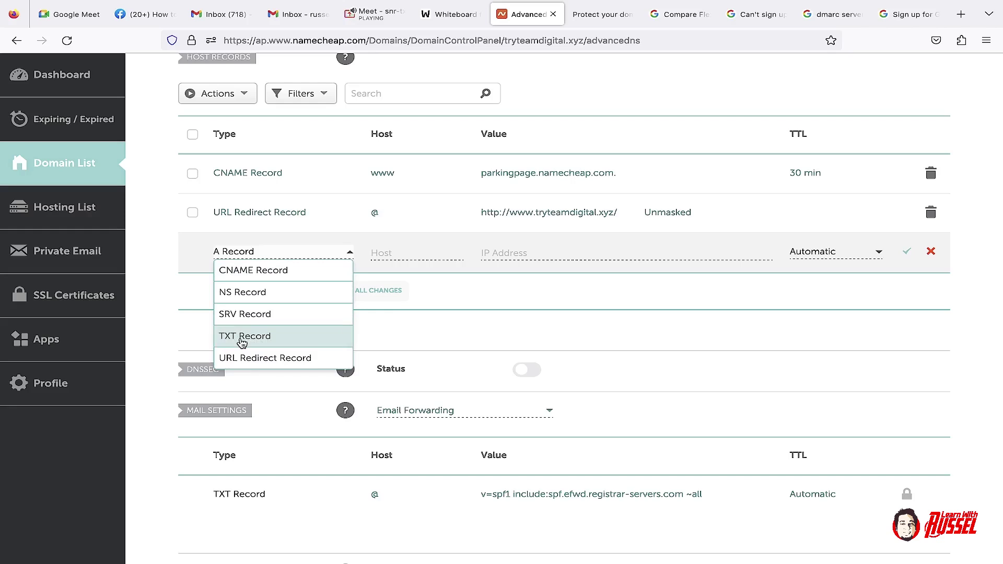
{"action": "scroll", "coordinate": [242, 340], "scroll_direction": "up", "scroll_amount": 3}
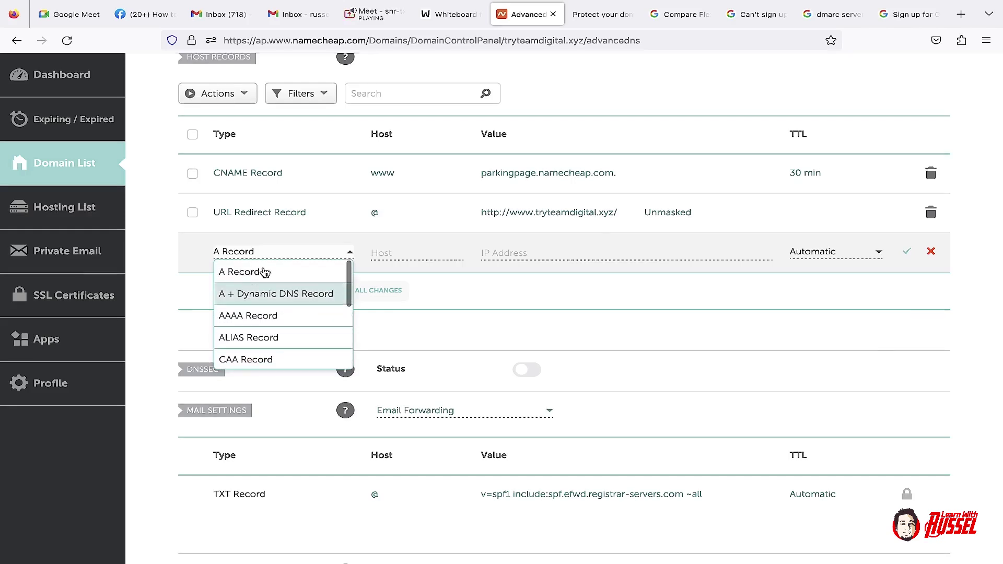
{"action": "scroll", "coordinate": [265, 294], "scroll_direction": "down", "scroll_amount": 3}
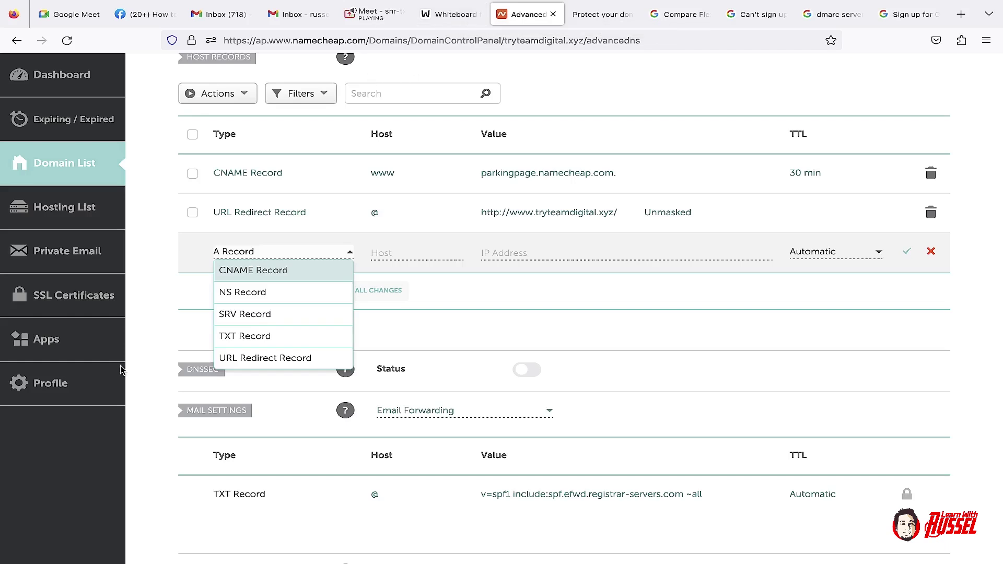
Step: Read Google's TXT verification form instructions and set the new Namecheap host record's type to TXT Record
{"action": "left_click", "coordinate": [601, 22]}
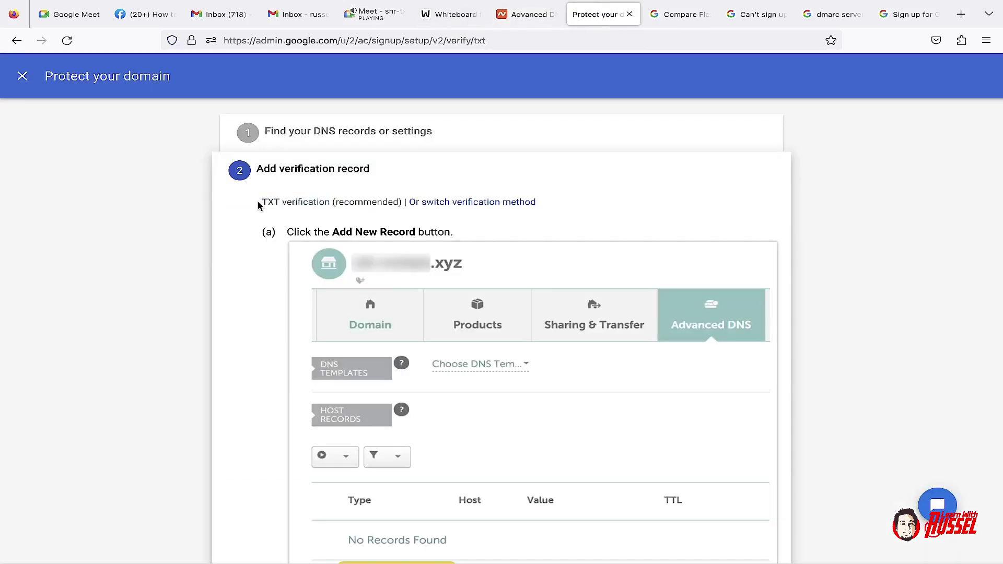
{"action": "left_click_drag", "start_coordinate": [258, 205], "coordinate": [333, 202]}
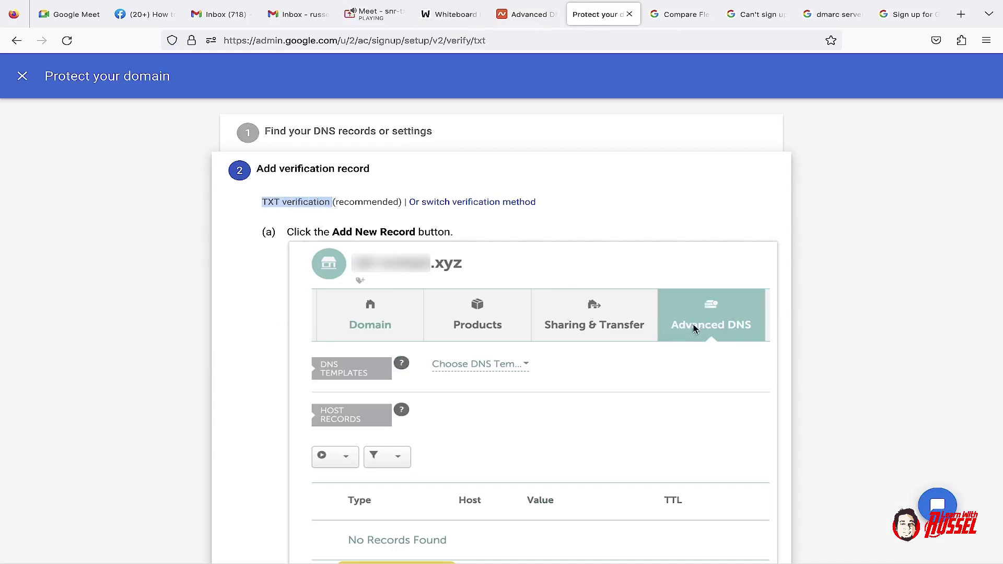
{"action": "scroll", "coordinate": [345, 426], "scroll_direction": "down", "scroll_amount": 3}
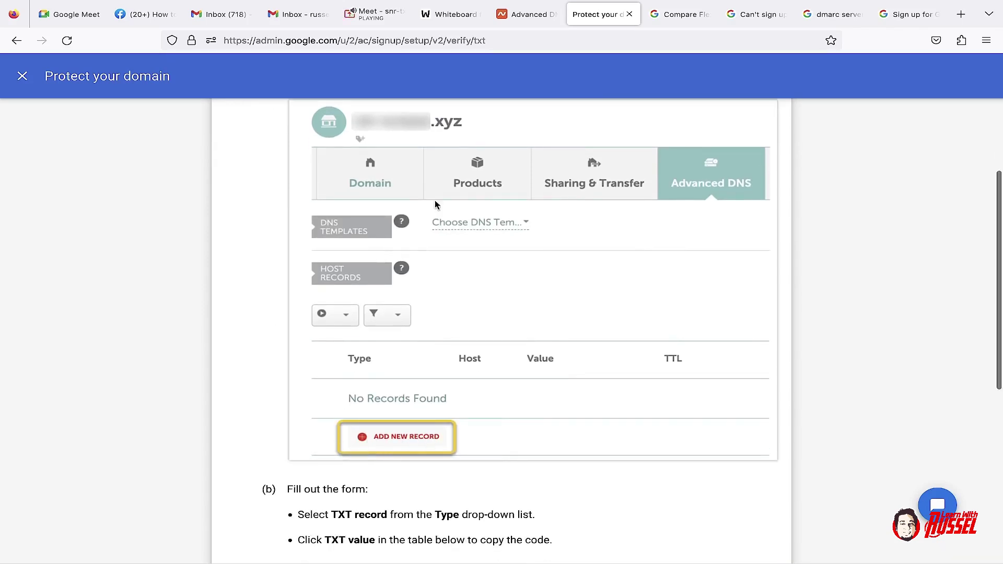
{"action": "scroll", "coordinate": [384, 445], "scroll_direction": "down", "scroll_amount": 1}
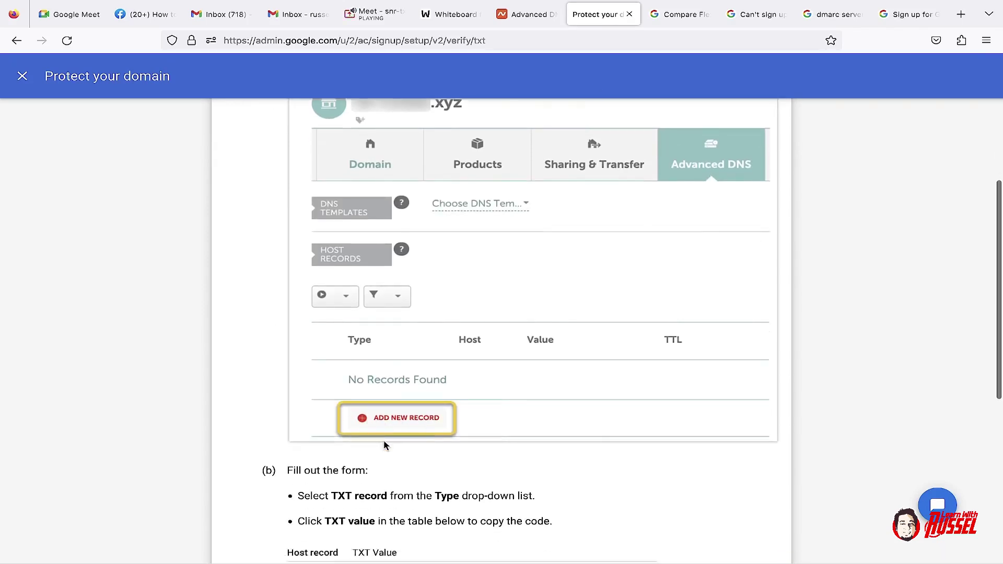
{"action": "scroll", "coordinate": [384, 445], "scroll_direction": "down", "scroll_amount": 2}
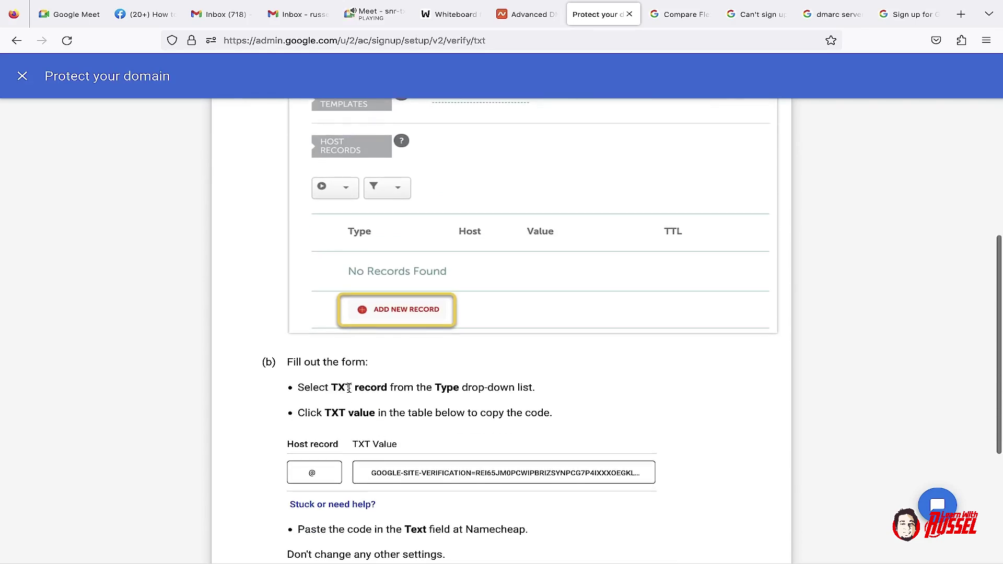
{"action": "left_click", "coordinate": [524, 16]}
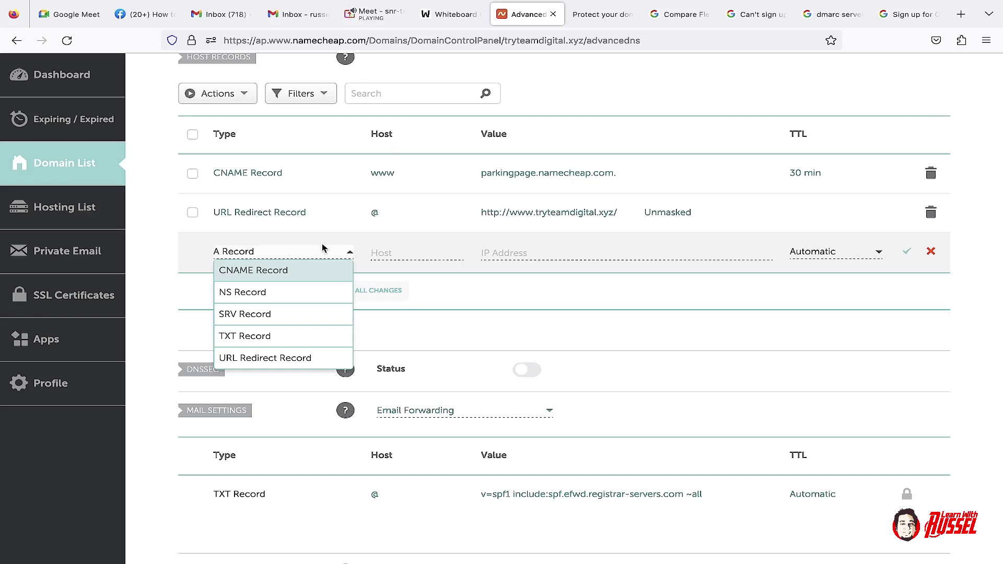
{"action": "left_click", "coordinate": [247, 337]}
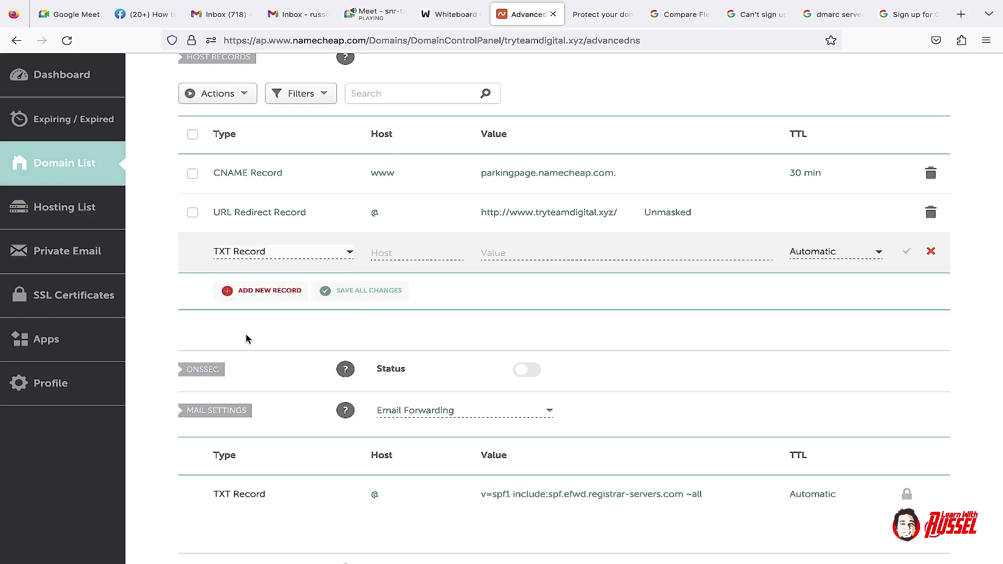
Step: Check the host record and TXT value in Google's instructions, and return to the new TXT record in Namecheap
{"action": "left_click", "coordinate": [602, 14]}
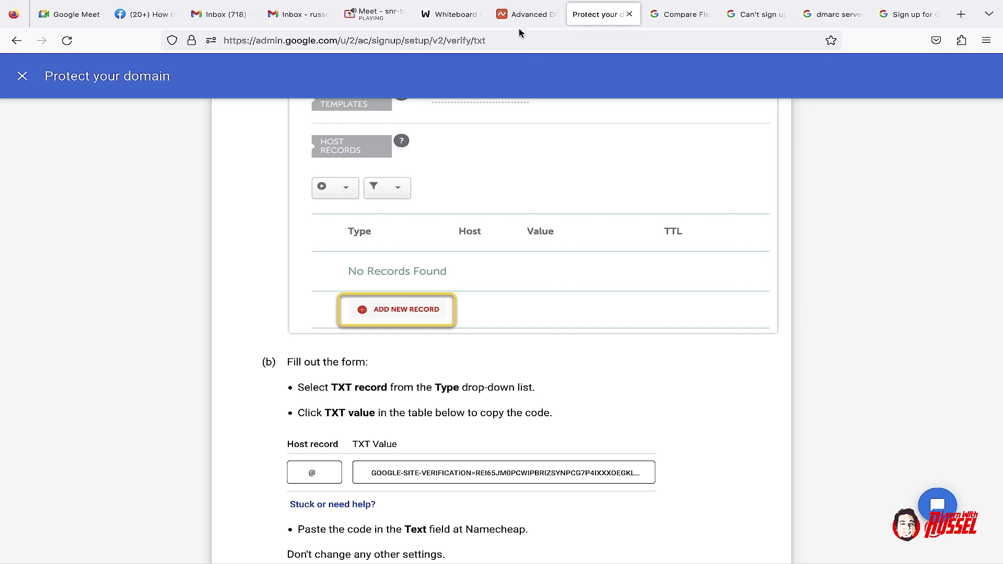
{"action": "left_click", "coordinate": [525, 14]}
{"action": "scroll", "coordinate": [276, 348], "scroll_direction": "up", "scroll_amount": 1}
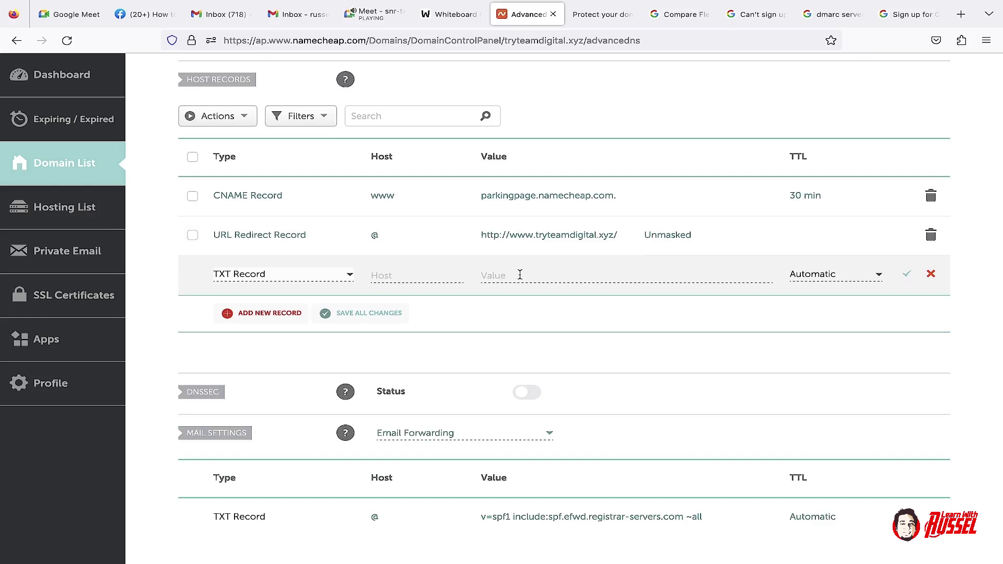
Step: Copy the TXT verification value from Google's instructions and paste it as the value of Namecheap's new TXT record
{"action": "left_click", "coordinate": [595, 23]}
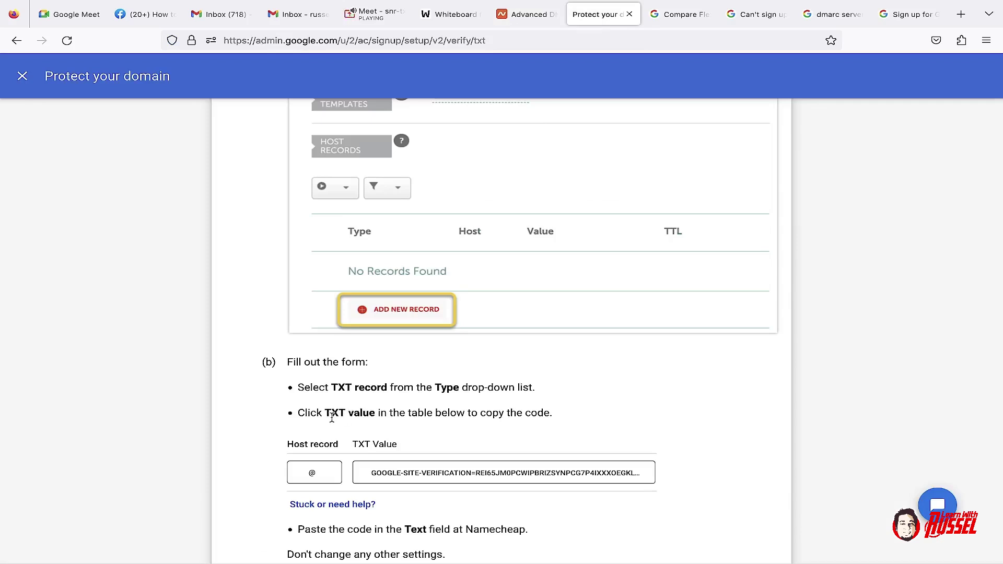
{"action": "left_click_drag", "start_coordinate": [324, 413], "coordinate": [392, 470]}
{"action": "left_click", "coordinate": [519, 15]}
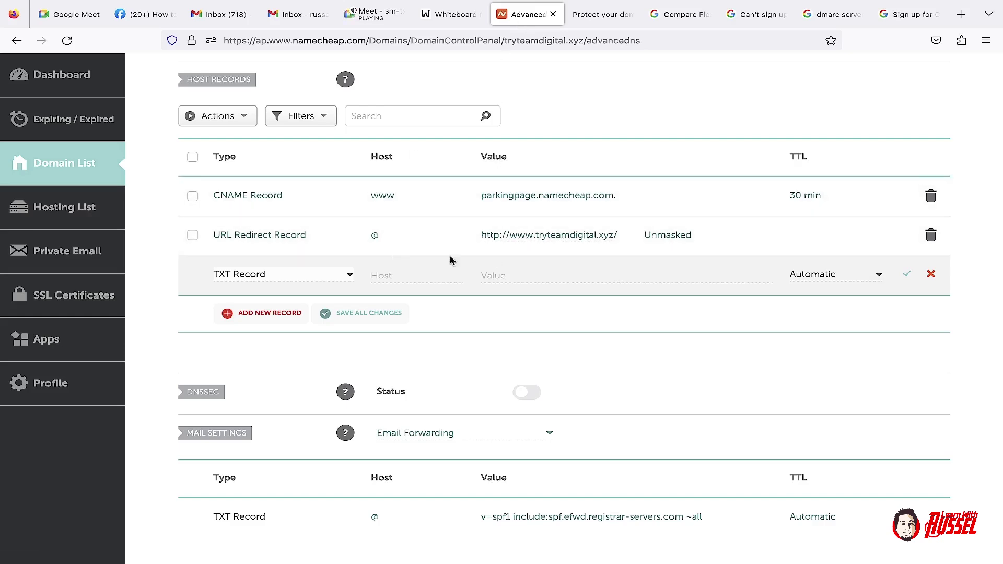
{"action": "left_click", "coordinate": [502, 278]}
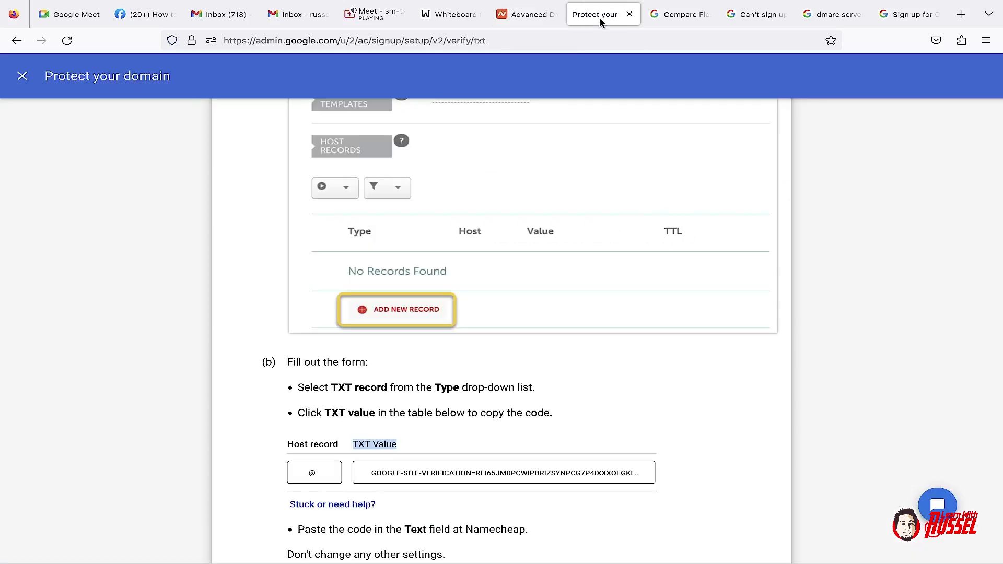
{"action": "left_click", "coordinate": [601, 14]}
{"action": "left_click", "coordinate": [414, 472]}
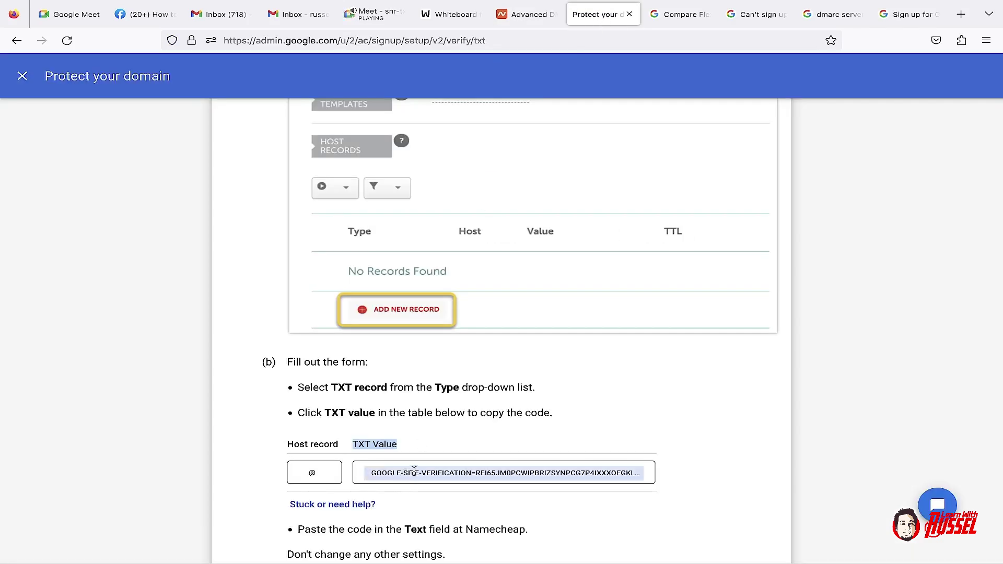
{"action": "left_click", "coordinate": [430, 477]}
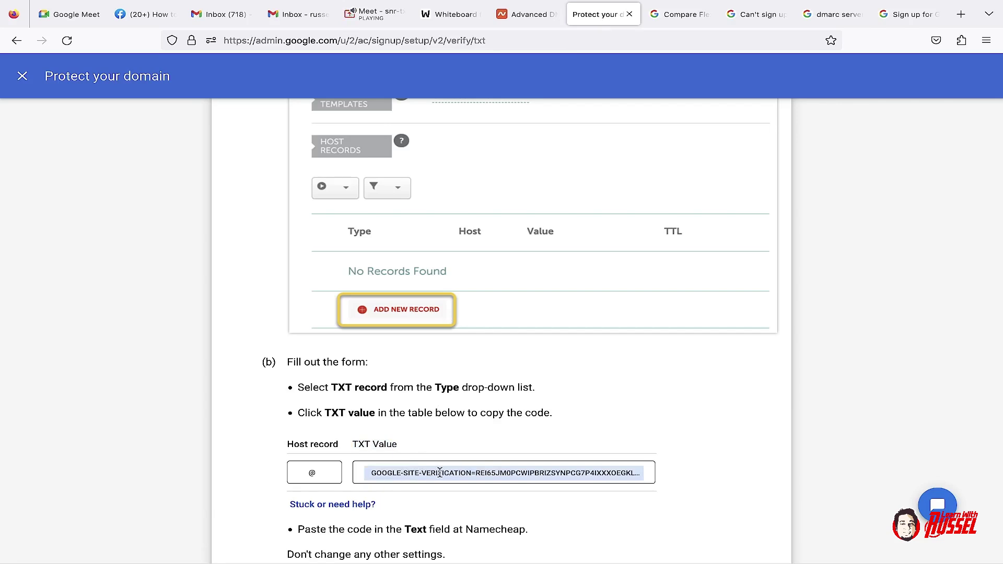
{"action": "left_click", "coordinate": [519, 17]}
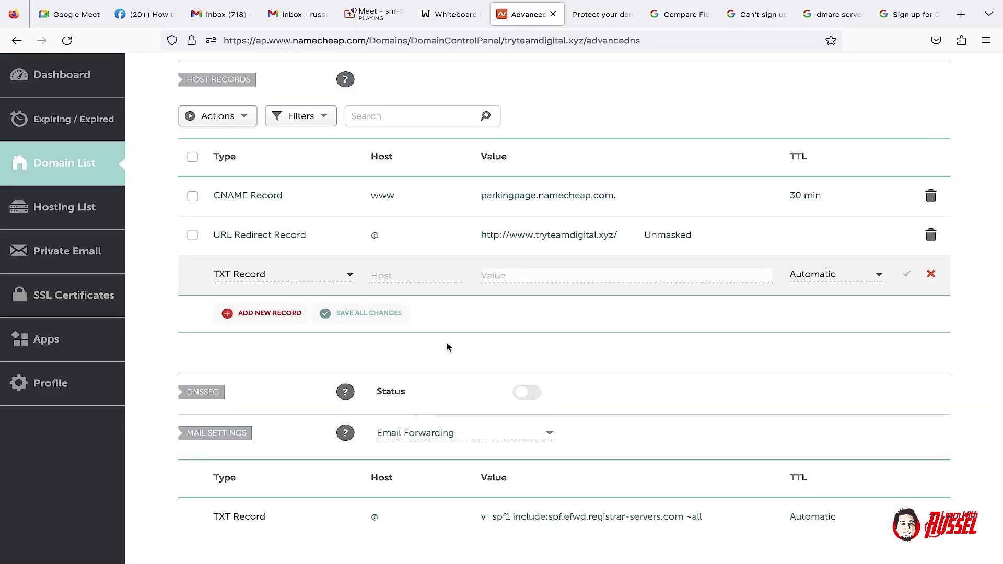
{"action": "left_click", "coordinate": [505, 273]}
{"action": "key", "text": "ctrl+v"}
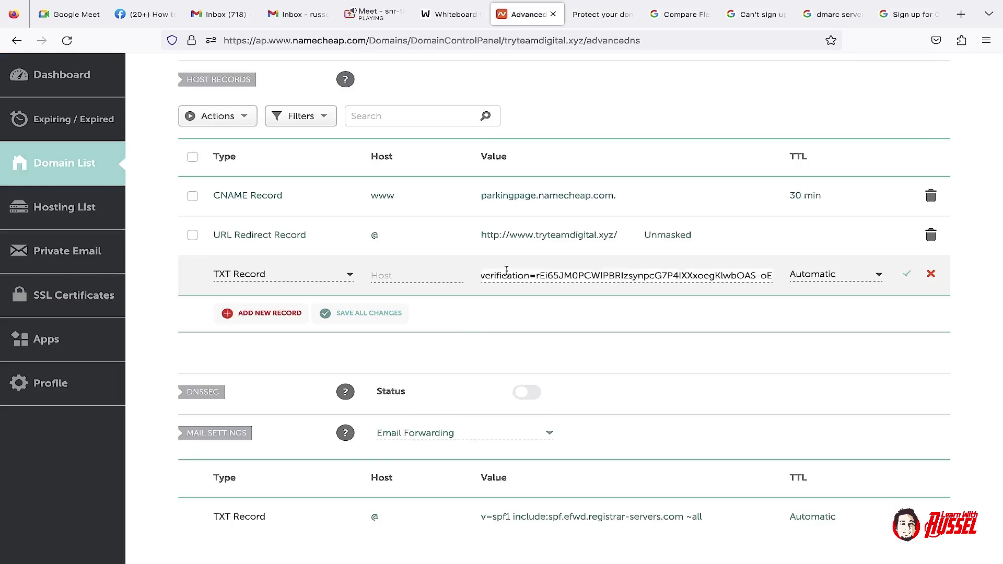
Step: Check the host record in Google's instructions and set the new Namecheap TXT record's host to @
{"action": "left_click", "coordinate": [397, 279]}
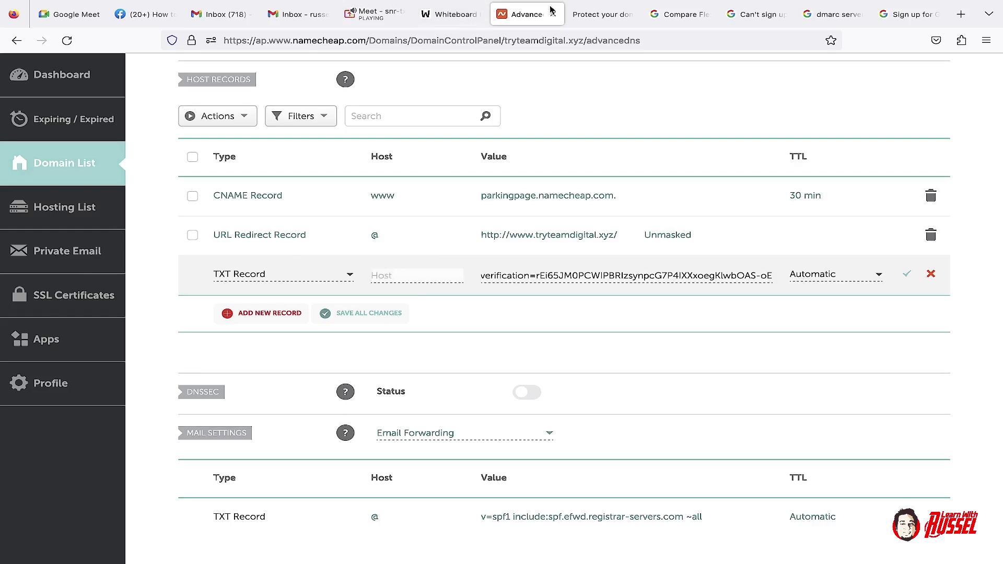
{"action": "left_click", "coordinate": [589, 15]}
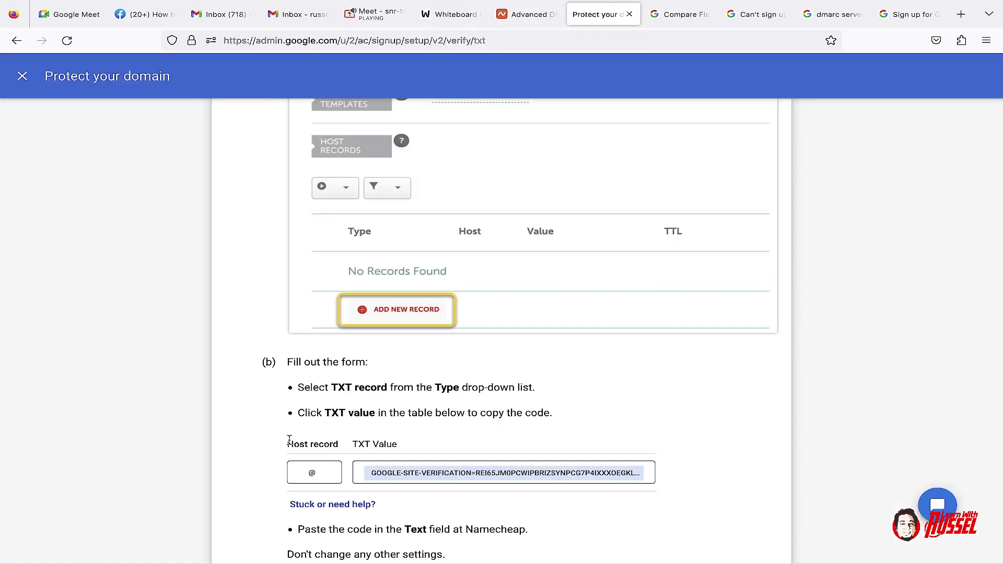
{"action": "left_click_drag", "start_coordinate": [287, 440], "coordinate": [339, 444]}
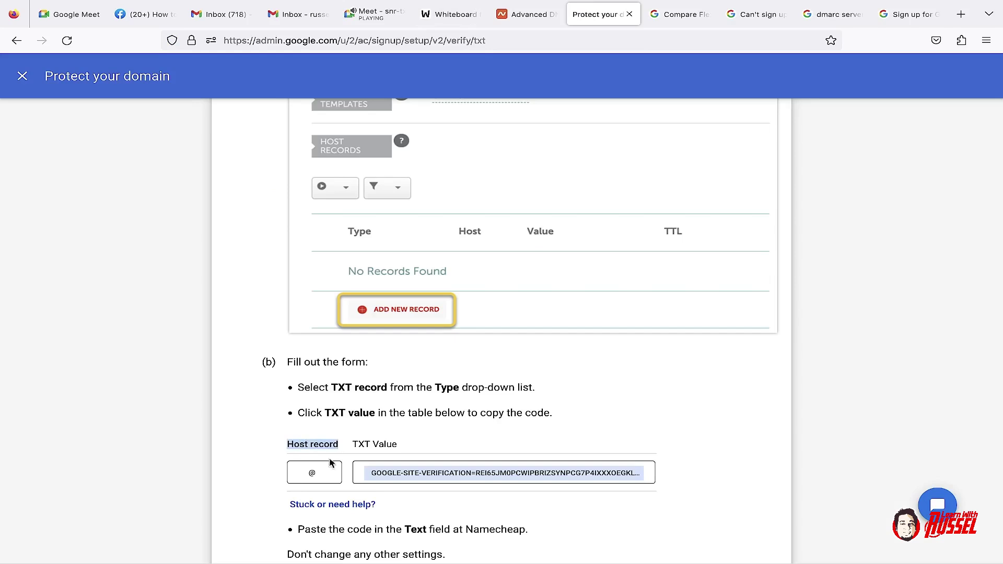
{"action": "left_click", "coordinate": [311, 474]}
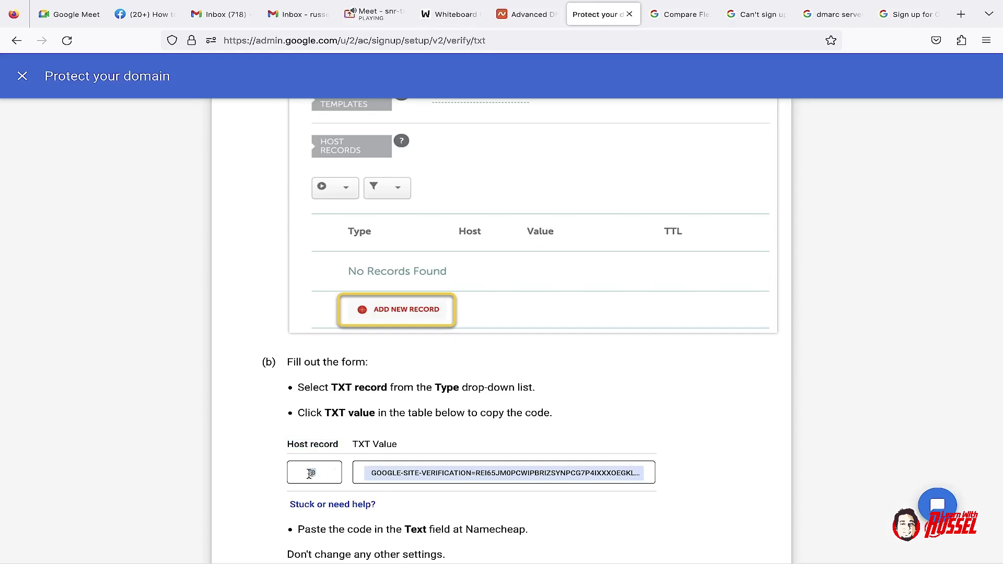
{"action": "left_click", "coordinate": [524, 21]}
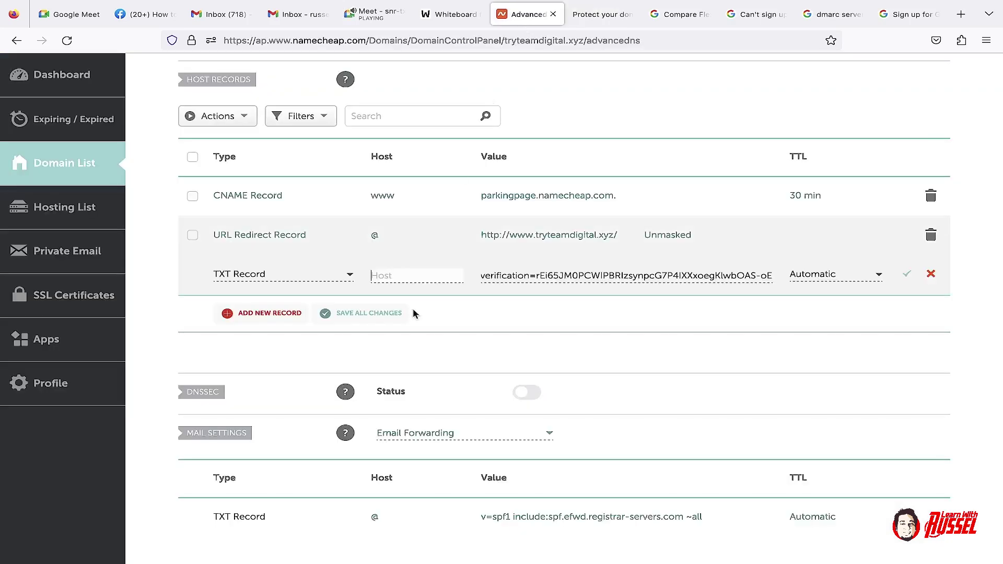
{"action": "left_click", "coordinate": [397, 288]}
{"action": "type", "text": "@"}
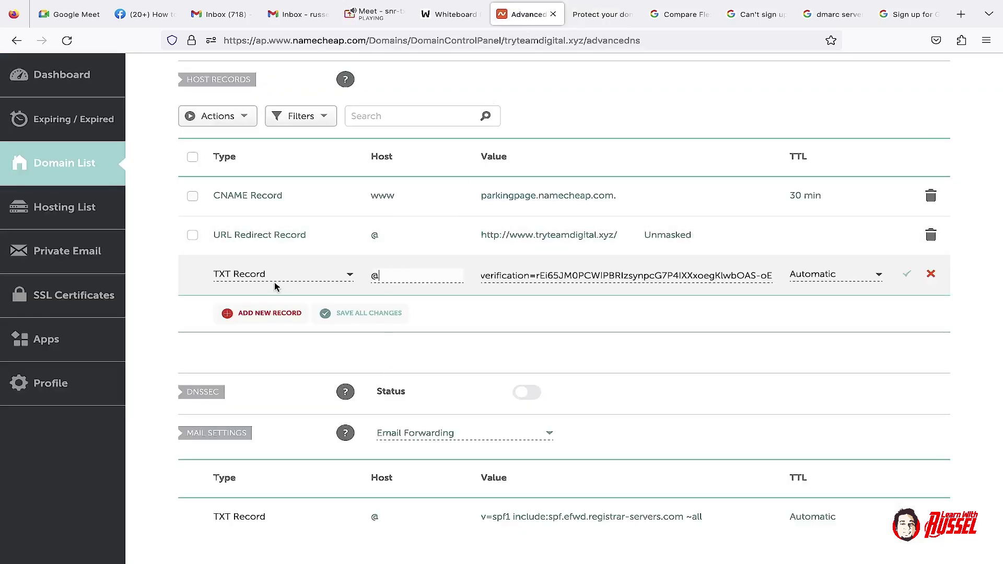
Step: Review Google's steps for adding the verification record and compare them with the Advanced DNS page for tryteamdigital.xyz
{"action": "left_click", "coordinate": [599, 16]}
{"action": "scroll", "coordinate": [369, 249], "scroll_direction": "up", "scroll_amount": 5}
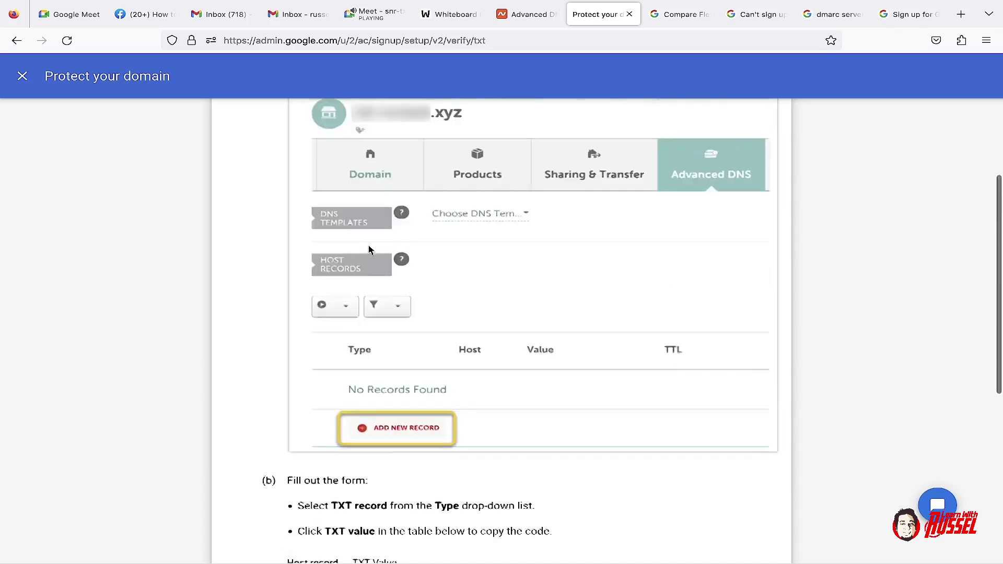
{"action": "scroll", "coordinate": [369, 249], "scroll_direction": "down", "scroll_amount": 1}
{"action": "scroll", "coordinate": [369, 249], "scroll_direction": "up", "scroll_amount": 2}
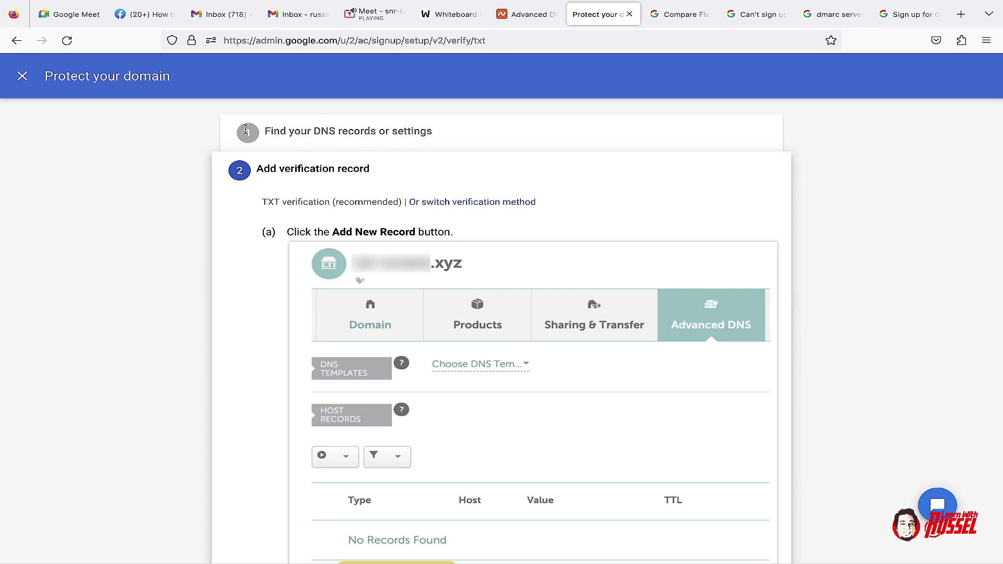
{"action": "left_click", "coordinate": [528, 14]}
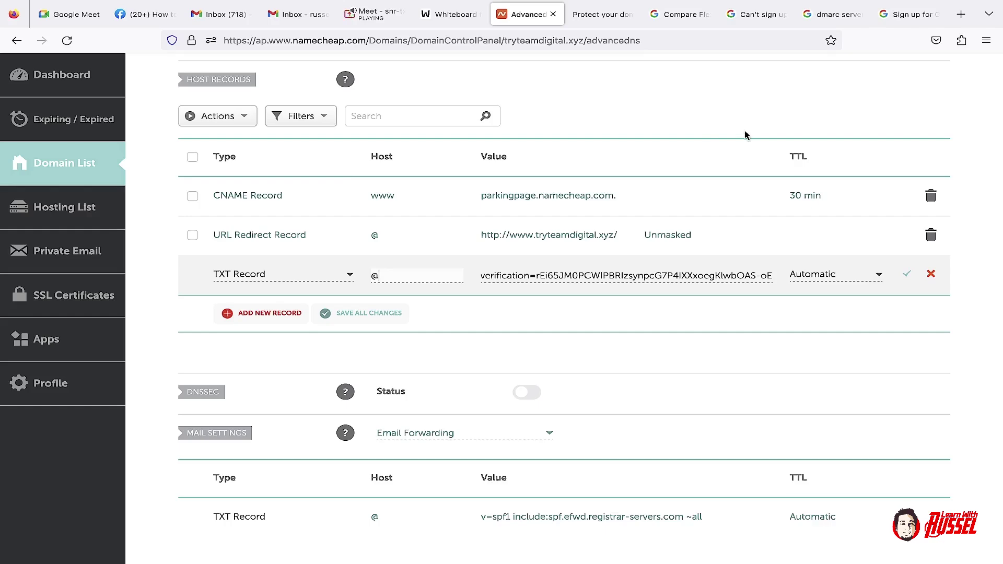
{"action": "scroll", "coordinate": [744, 131], "scroll_direction": "up", "scroll_amount": 5}
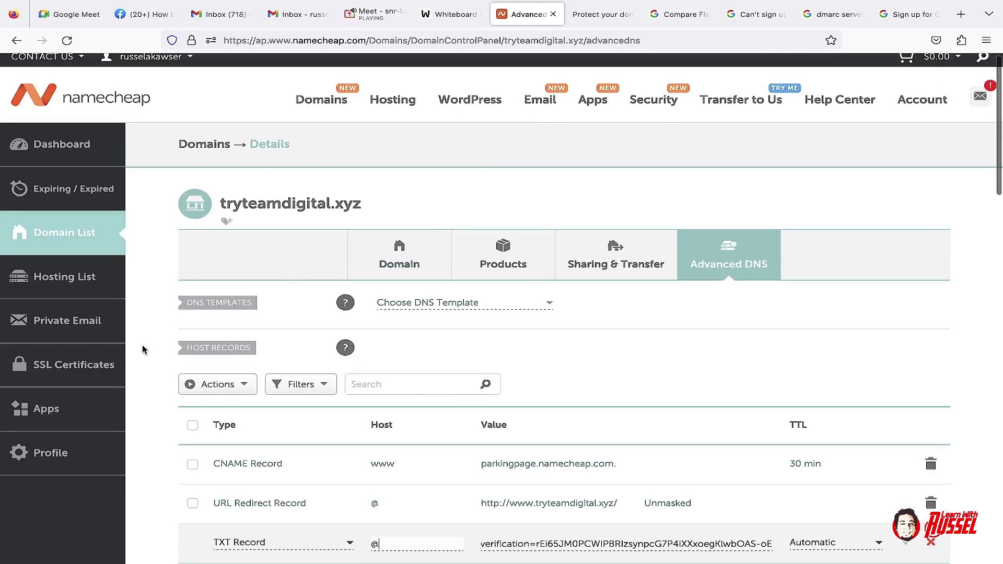
{"action": "scroll", "coordinate": [142, 350], "scroll_direction": "down", "scroll_amount": 1}
{"action": "scroll", "coordinate": [142, 350], "scroll_direction": "down", "scroll_amount": 4}
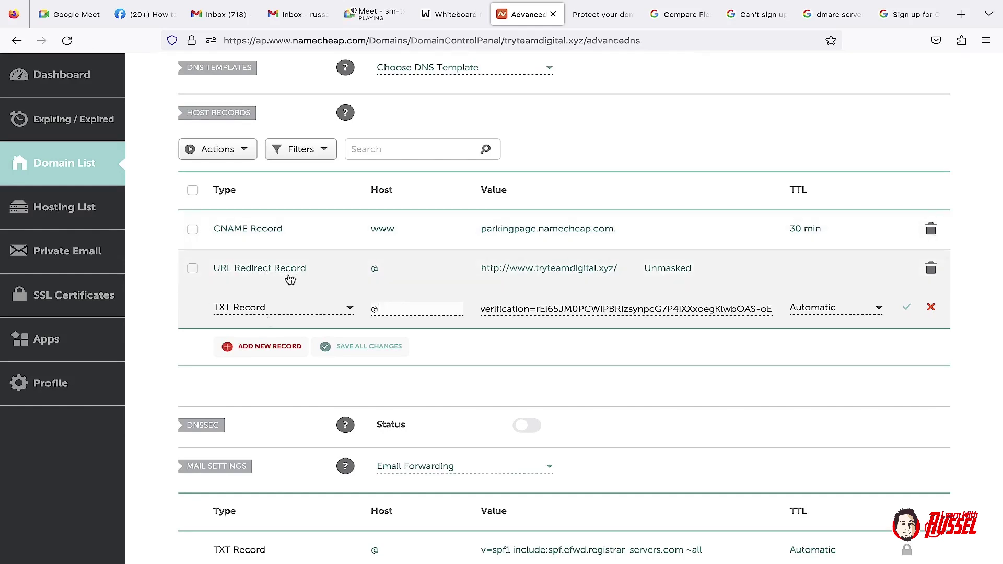
{"action": "left_click", "coordinate": [266, 350]}
{"action": "scroll", "coordinate": [274, 317], "scroll_direction": "down", "scroll_amount": 3}
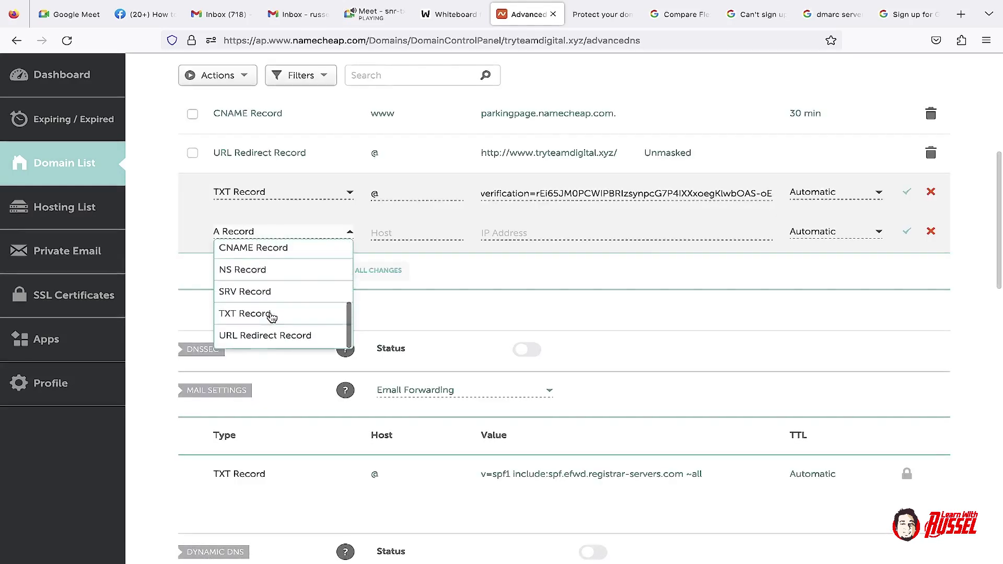
{"action": "left_click", "coordinate": [160, 296]}
{"action": "scroll", "coordinate": [160, 271], "scroll_direction": "up", "scroll_amount": 2}
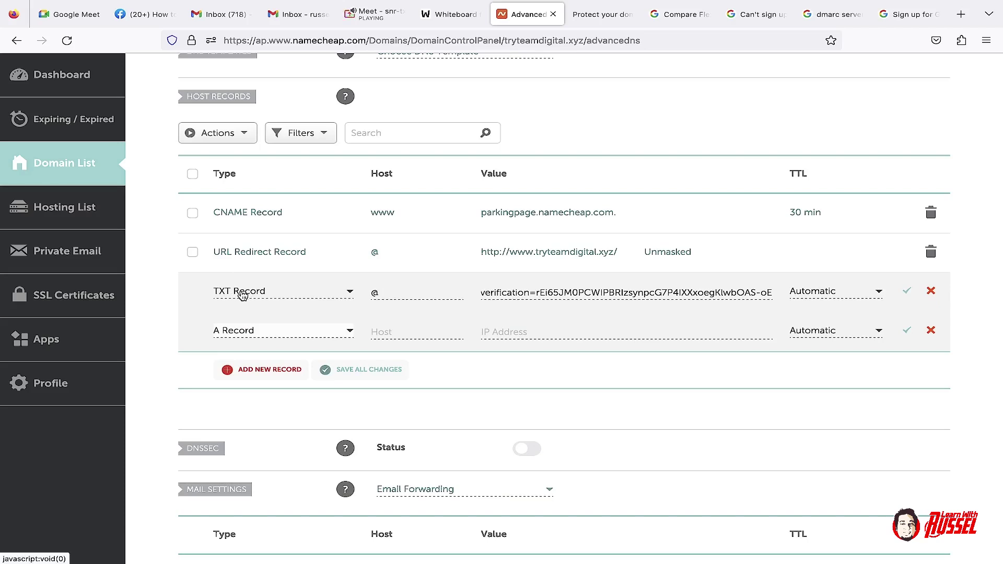
{"action": "left_click", "coordinate": [931, 331]}
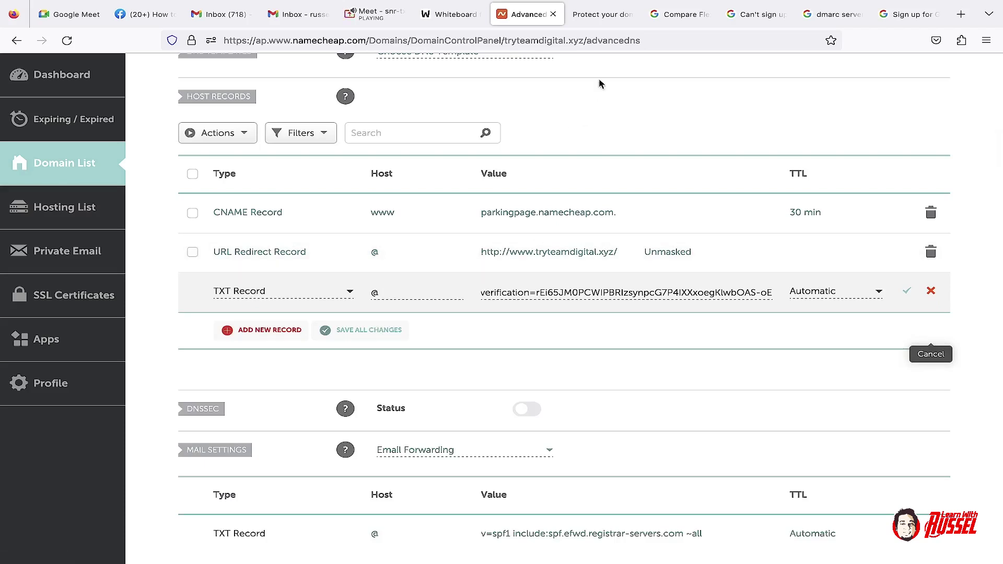
Step: Check the new TXT record against Google's form instructions and save it to the Namecheap host records
{"action": "left_click", "coordinate": [585, 21]}
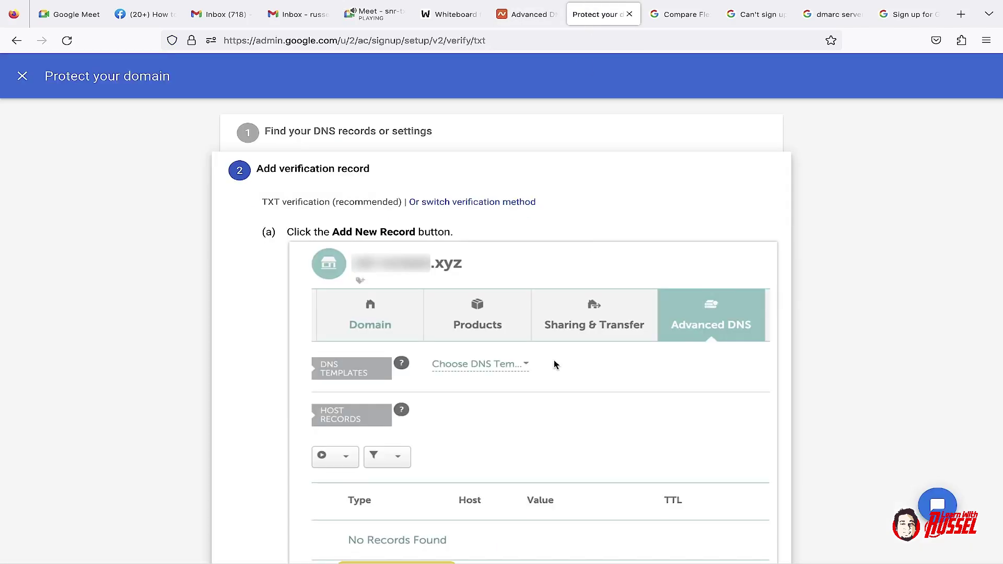
{"action": "scroll", "coordinate": [556, 364], "scroll_direction": "down", "scroll_amount": 7}
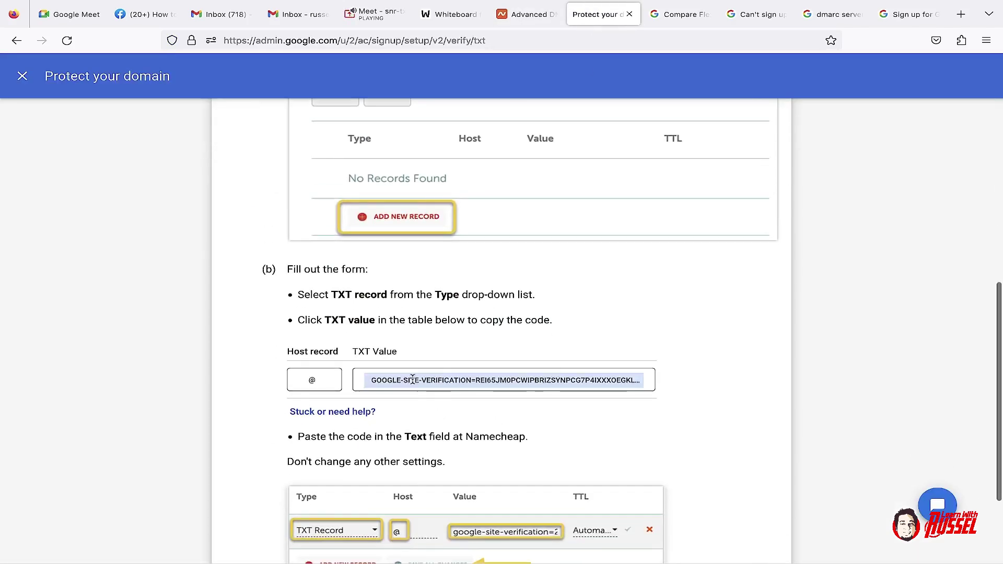
{"action": "left_click", "coordinate": [517, 15]}
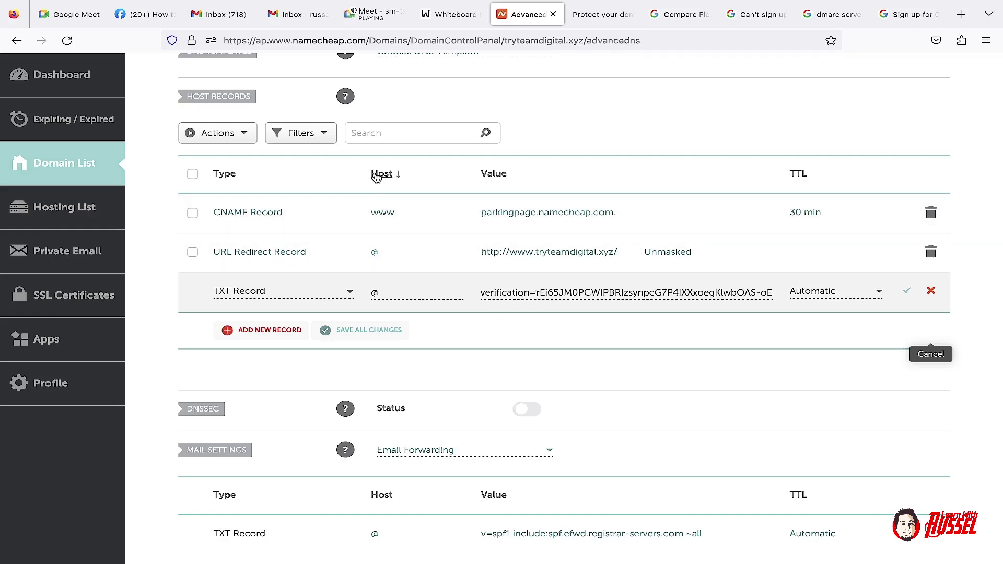
{"action": "left_click", "coordinate": [594, 15]}
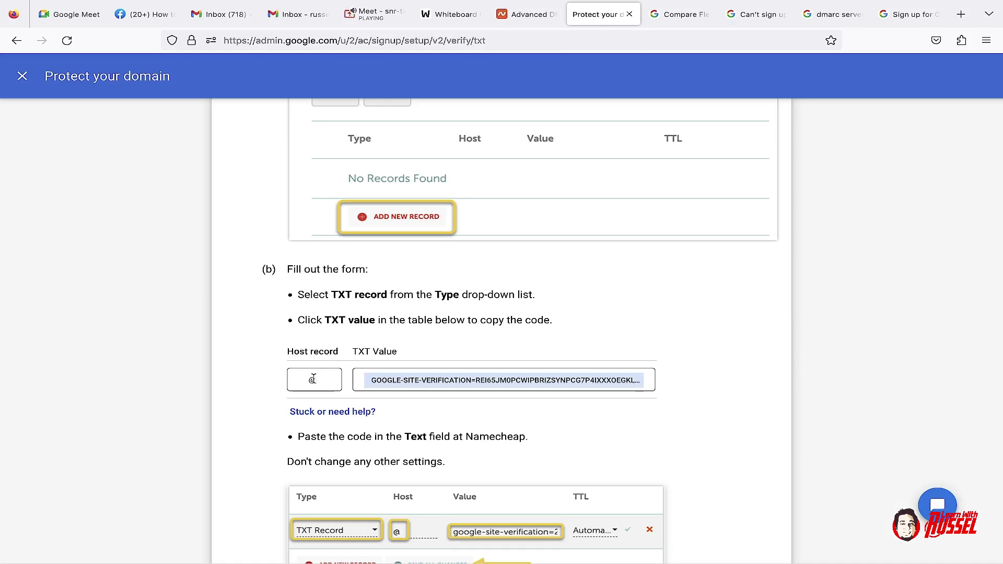
{"action": "left_click", "coordinate": [517, 15]}
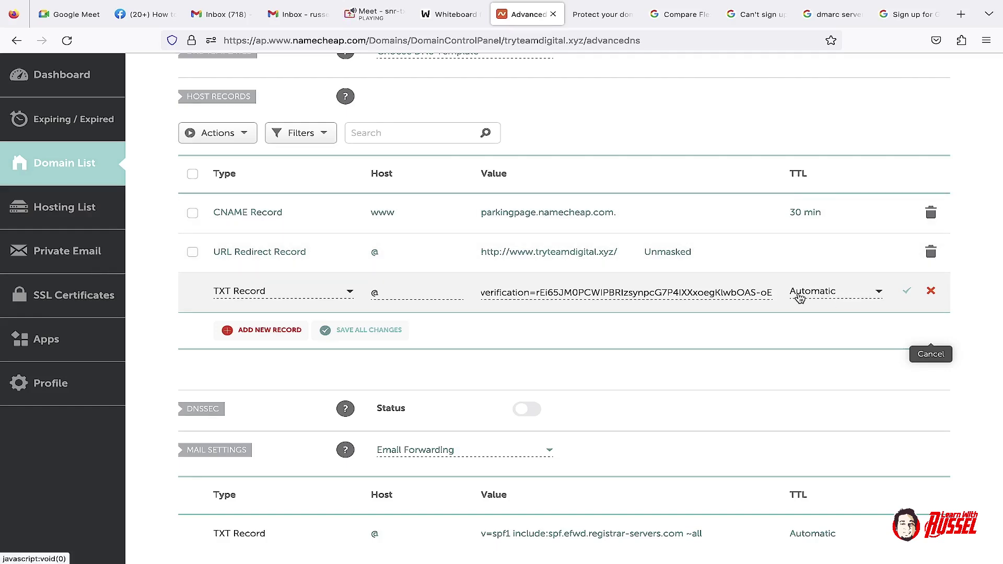
{"action": "left_click", "coordinate": [601, 25]}
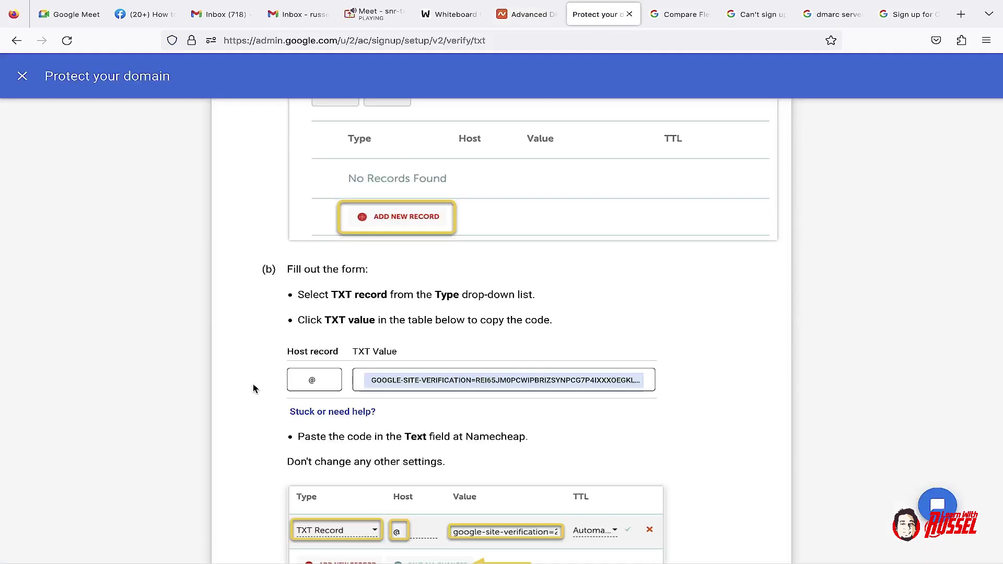
{"action": "scroll", "coordinate": [253, 384], "scroll_direction": "down", "scroll_amount": 2}
{"action": "scroll", "coordinate": [393, 362], "scroll_direction": "down", "scroll_amount": 1}
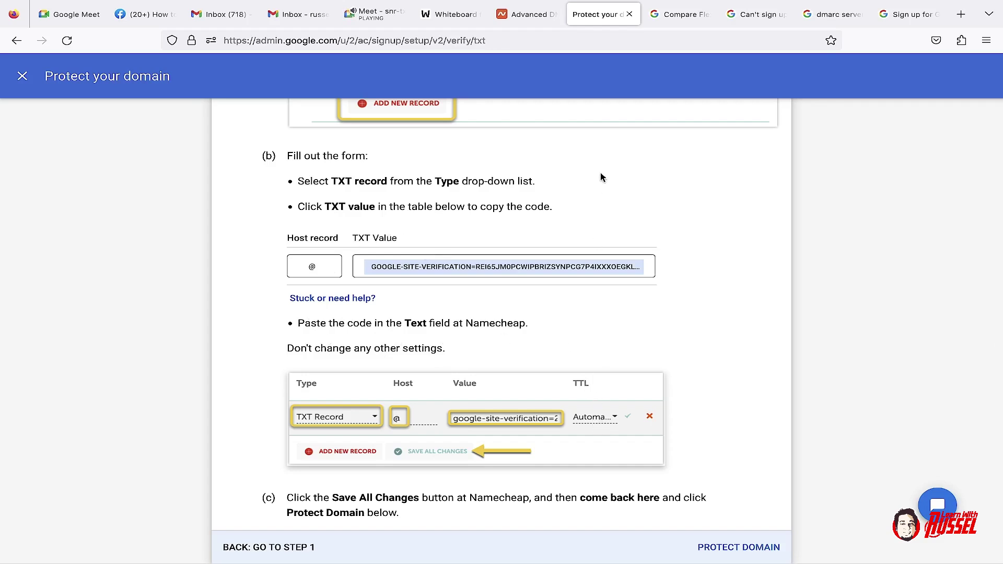
{"action": "left_click", "coordinate": [529, 14]}
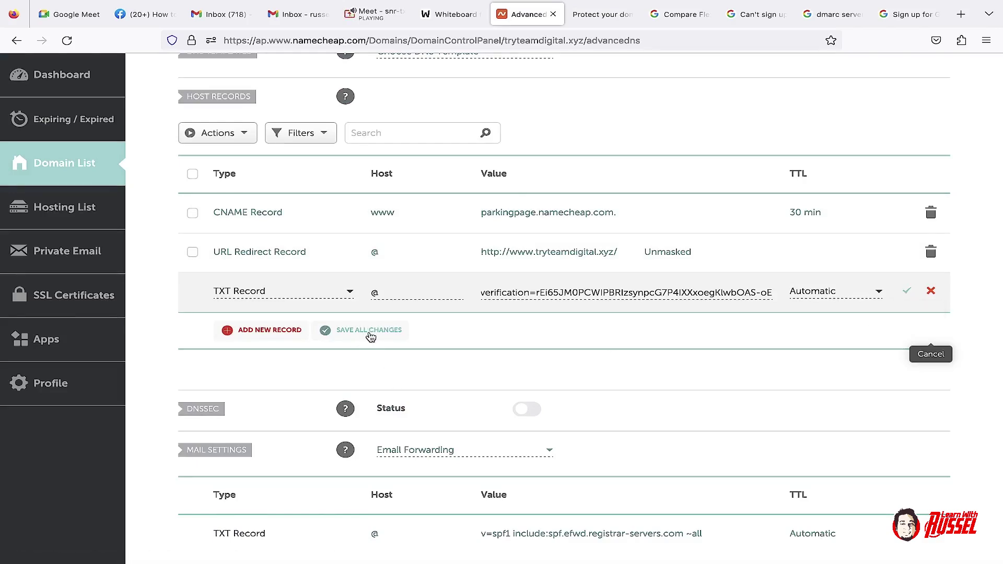
{"action": "left_click", "coordinate": [907, 294]}
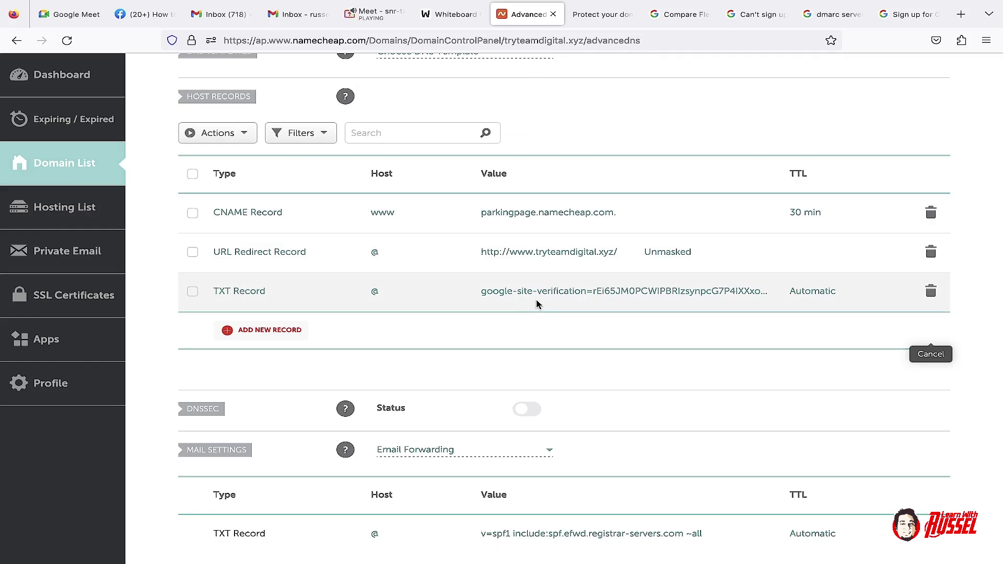
Step: Return to Google's domain setup, run Protect Domain for tryteamdigital.xyz, and continue to the Admin console
{"action": "left_click", "coordinate": [603, 14]}
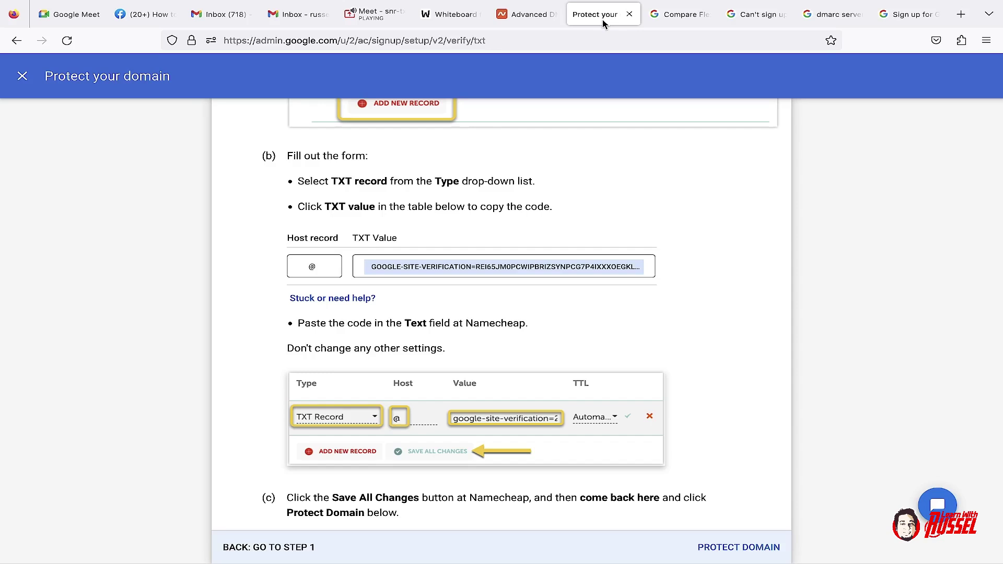
{"action": "scroll", "coordinate": [613, 308], "scroll_direction": "down", "scroll_amount": 1}
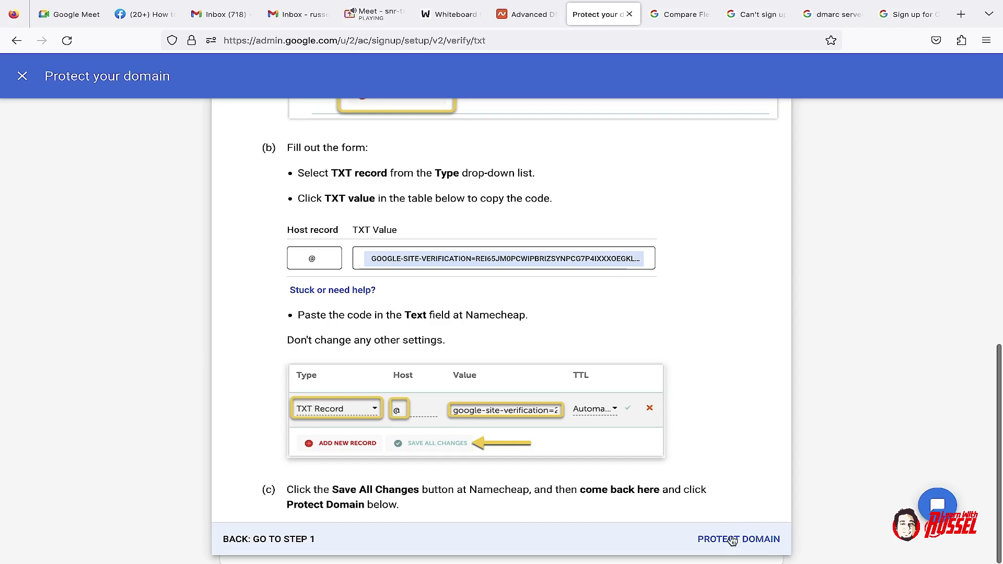
{"action": "left_click", "coordinate": [731, 540]}
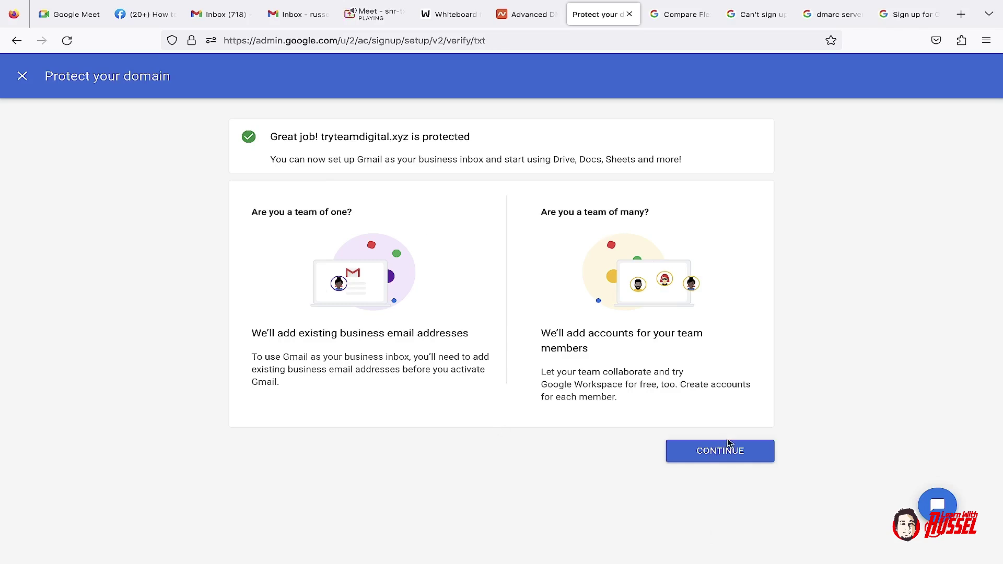
{"action": "left_click", "coordinate": [714, 455]}
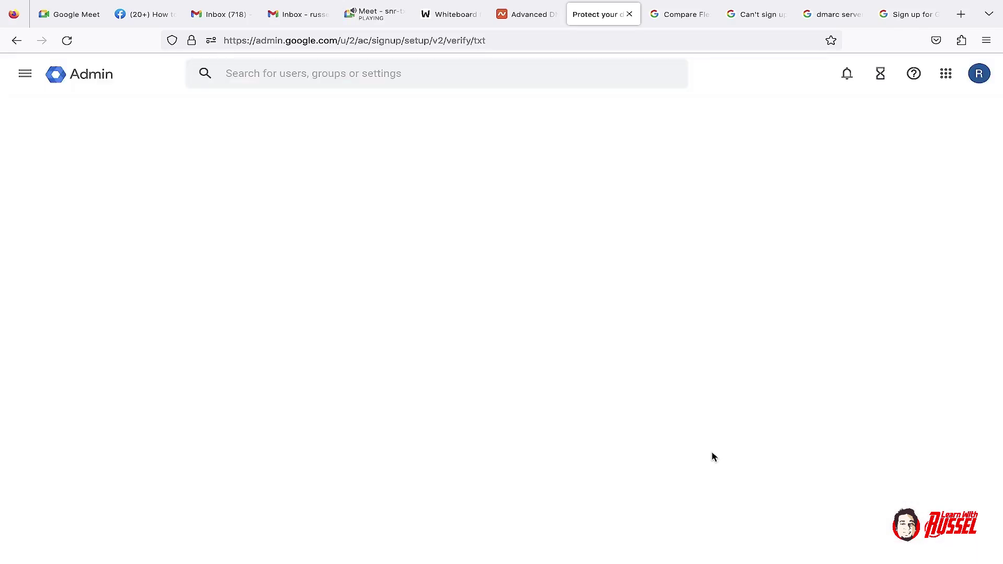